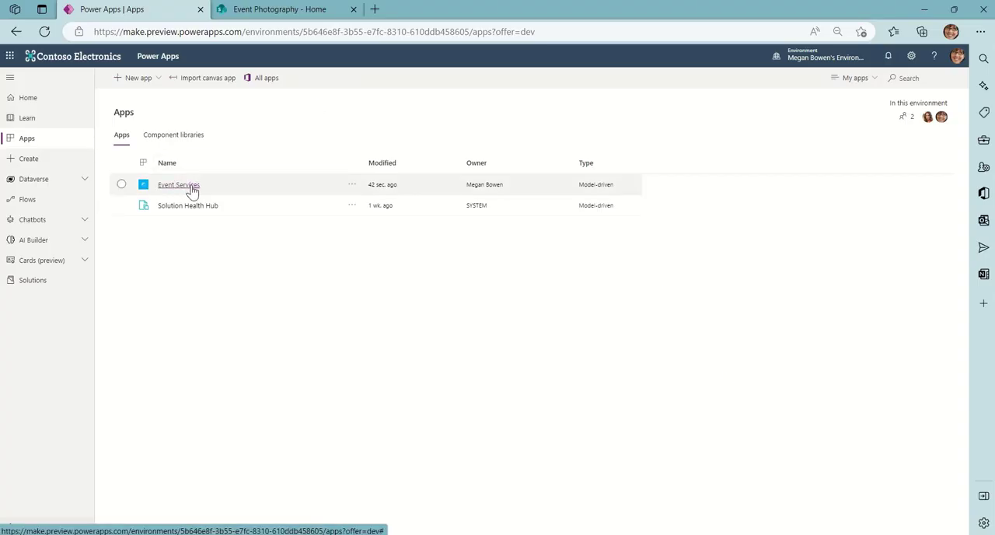
Open the 25 Days solution and create a new custom page in it.
{"action": "left_click", "coordinate": [39, 281]}
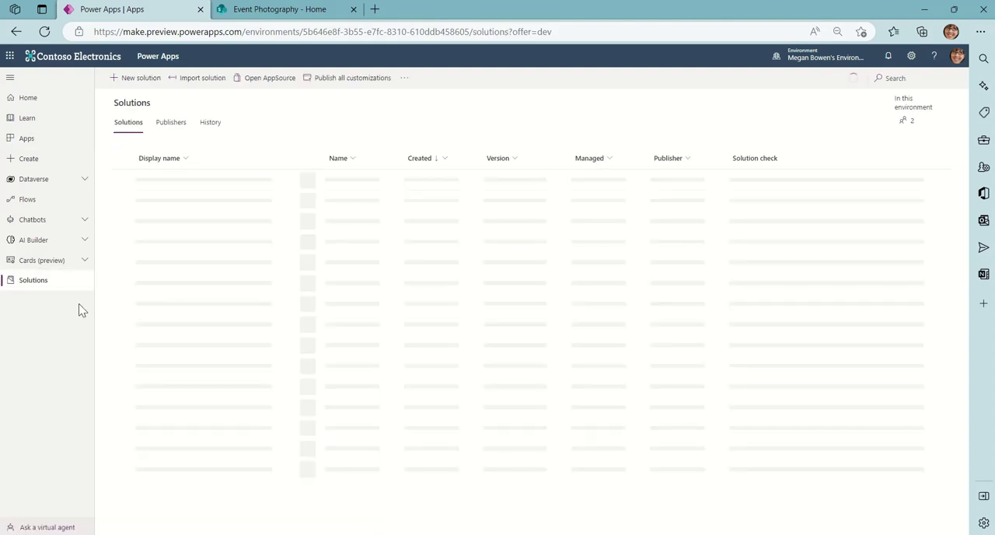
{"action": "left_click", "coordinate": [150, 180]}
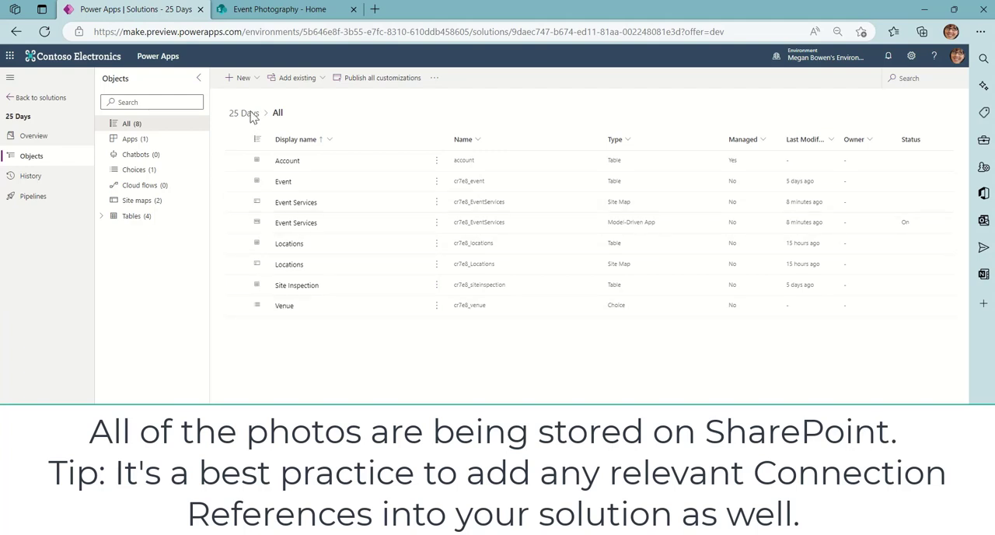
{"action": "left_click", "coordinate": [253, 80]}
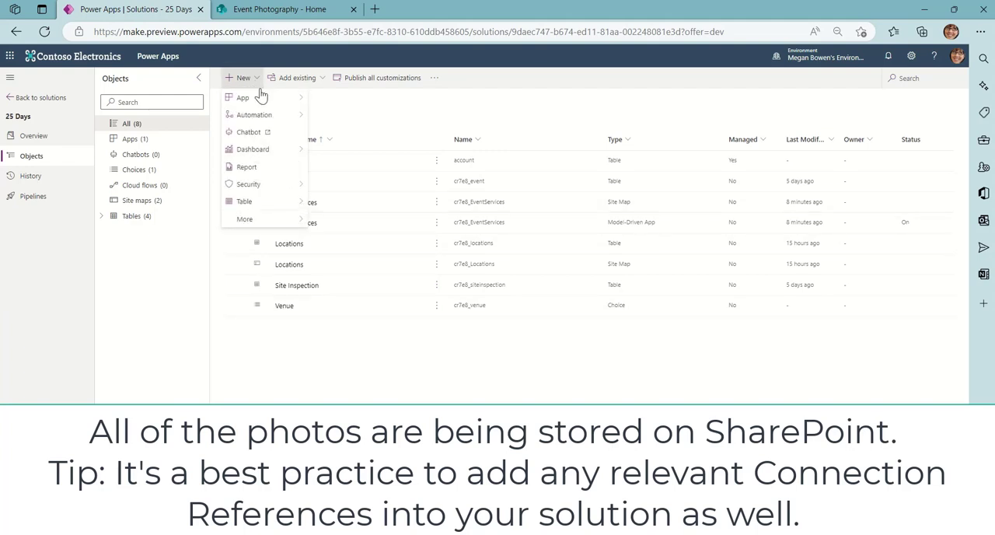
{"action": "mouse_move", "coordinate": [296, 99]}
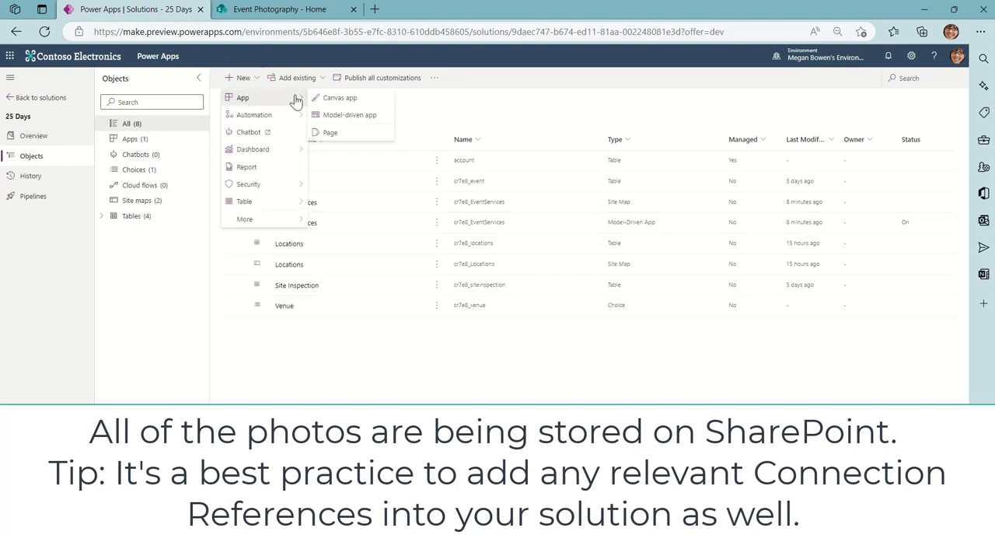
{"action": "left_click", "coordinate": [334, 134]}
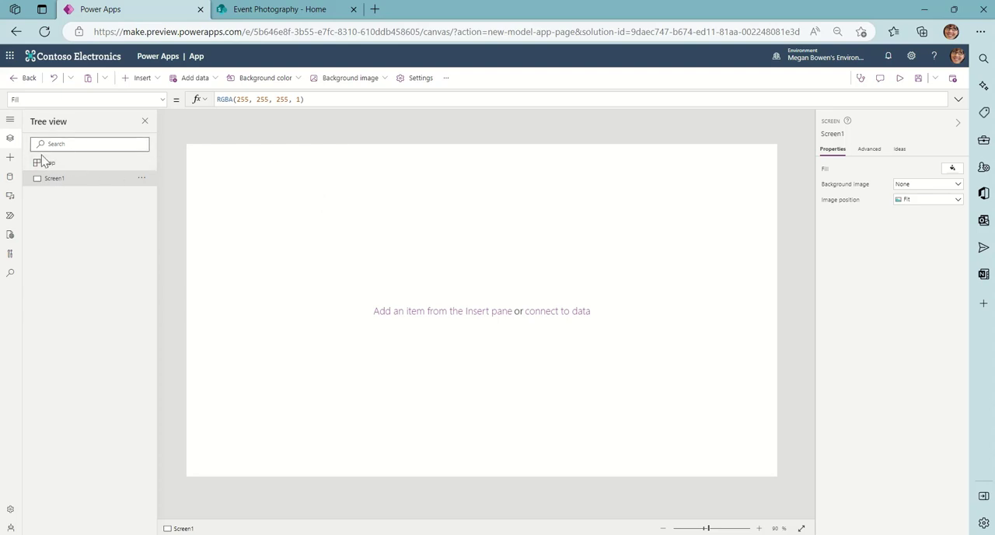
Search the insertable controls for "contain" and add a horizontal container to Screen1.
{"action": "left_click", "coordinate": [10, 158]}
{"action": "left_click", "coordinate": [95, 141]}
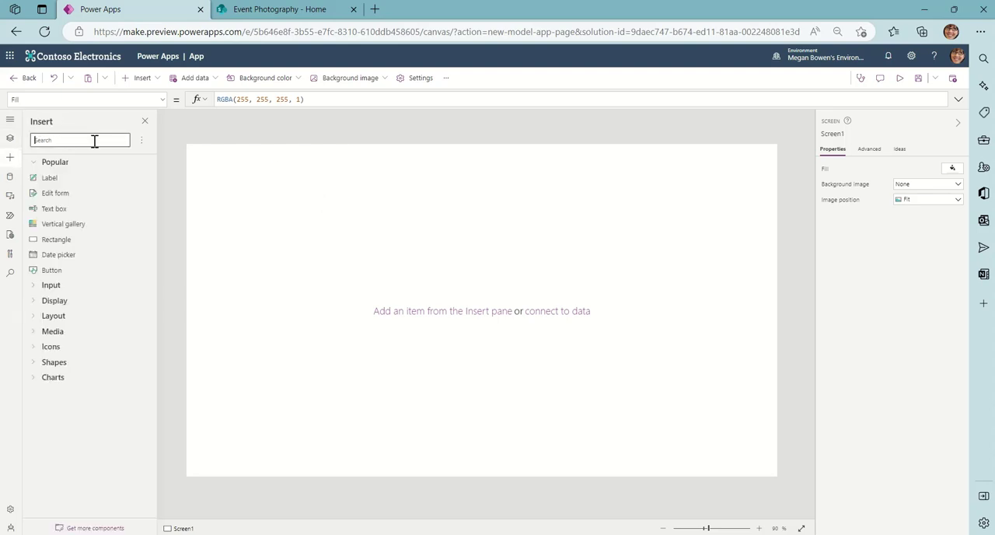
{"action": "type", "text": "con"}
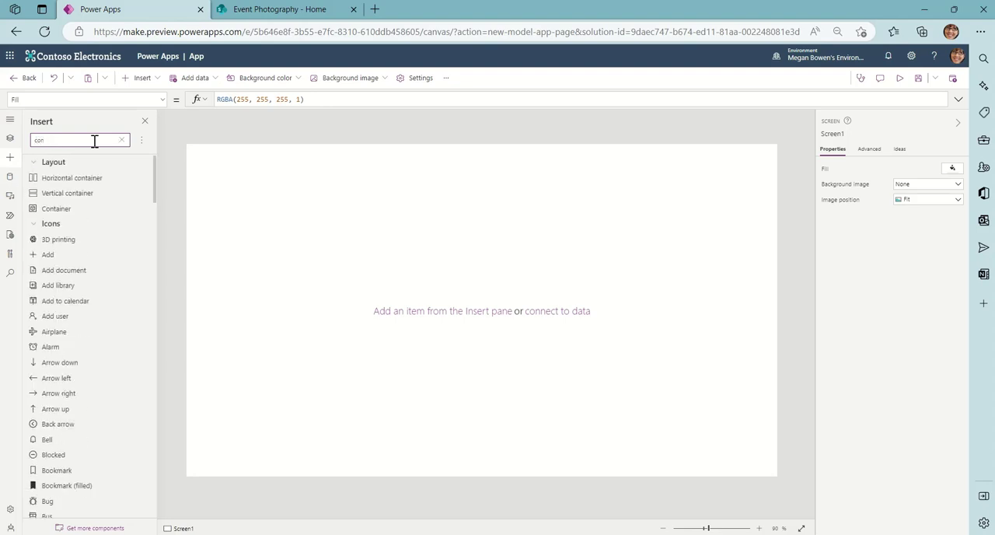
{"action": "type", "text": "tain"}
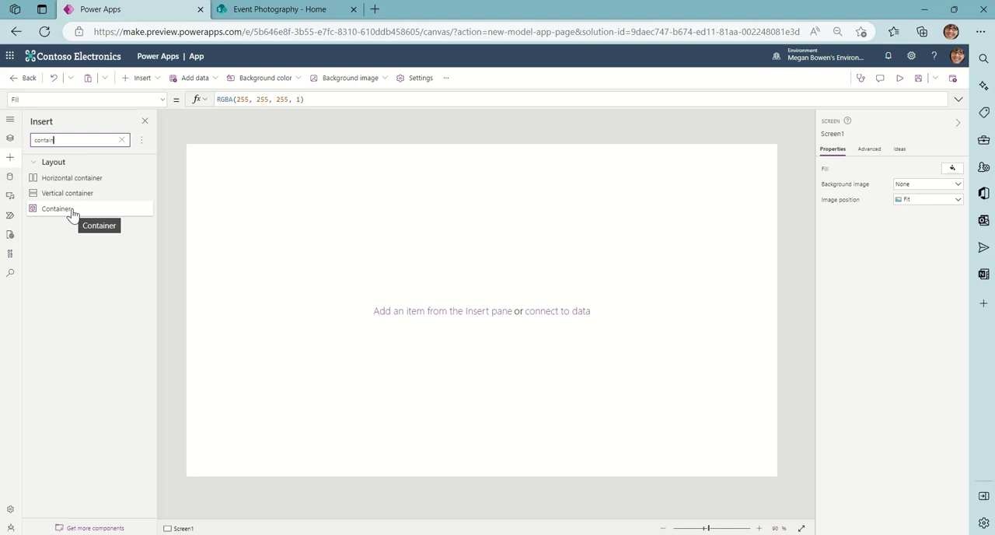
{"action": "left_click", "coordinate": [93, 178]}
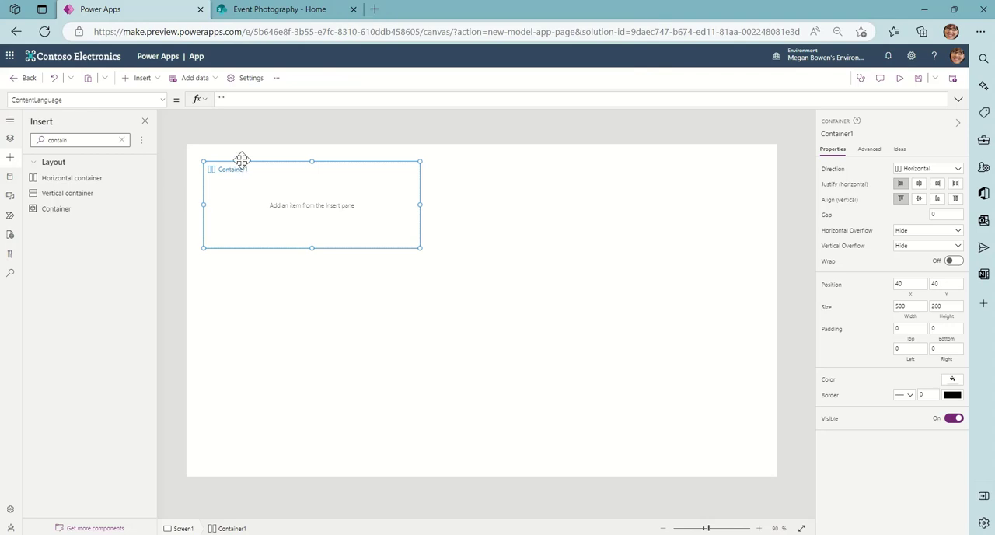
Move the container to the screen's upper-left corner at X 0, Y 0 and review its X and Y properties.
{"action": "left_click_drag", "start_coordinate": [242, 160], "coordinate": [219, 140]}
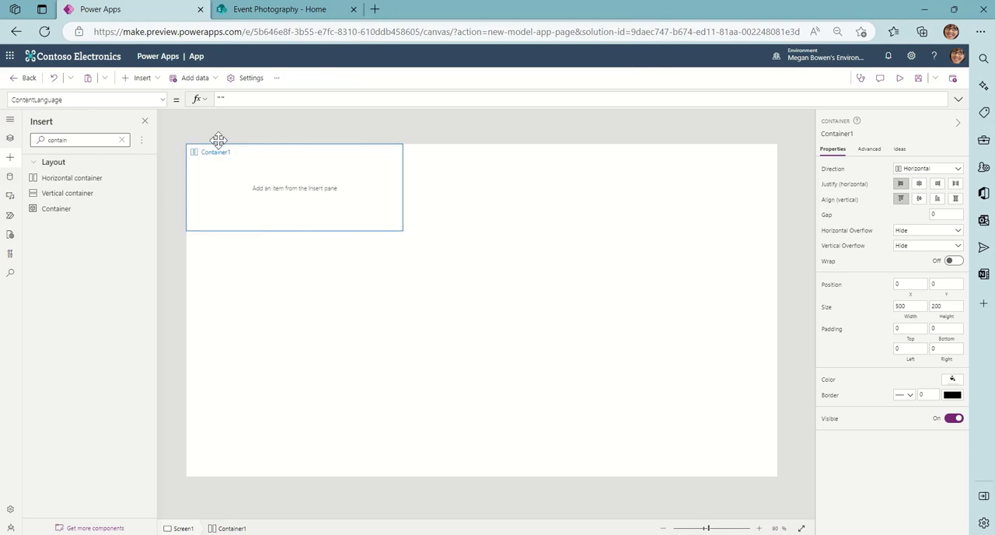
{"action": "left_click", "coordinate": [163, 106]}
{"action": "scroll", "coordinate": [130, 261], "scroll_direction": "down", "scroll_amount": 5}
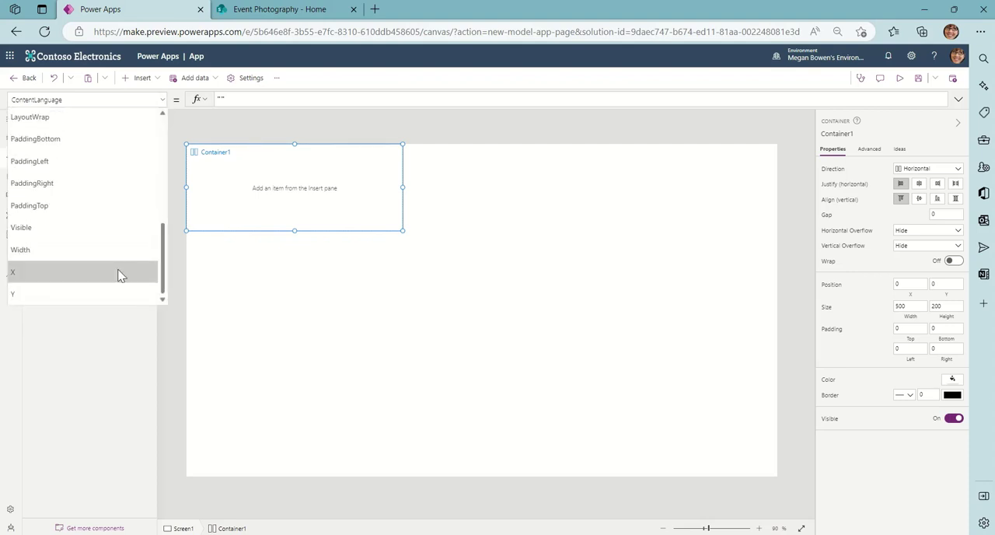
{"action": "left_click", "coordinate": [120, 272]}
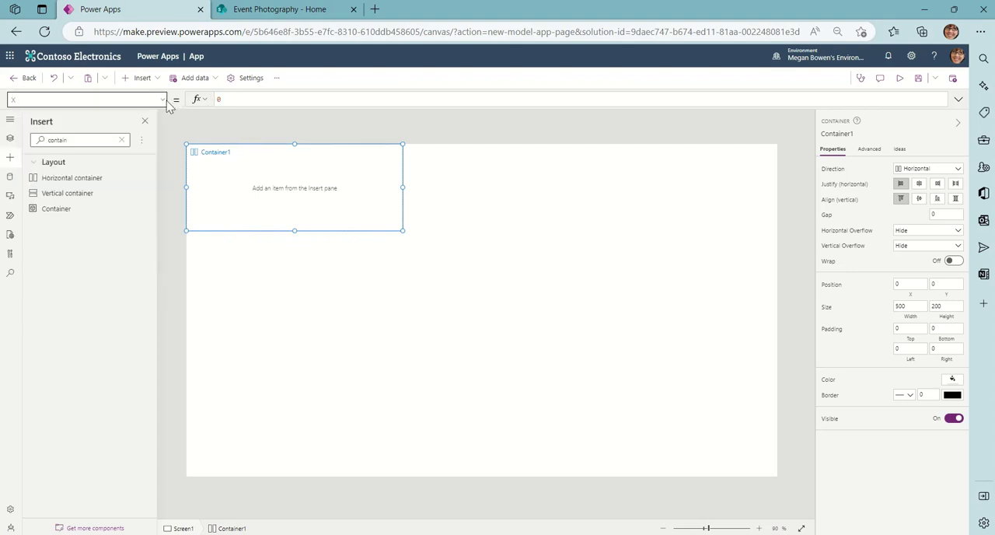
{"action": "left_click", "coordinate": [165, 100]}
{"action": "left_click", "coordinate": [104, 290]}
Set the container's Width property to the formula Parent.Width.
{"action": "left_click", "coordinate": [162, 99]}
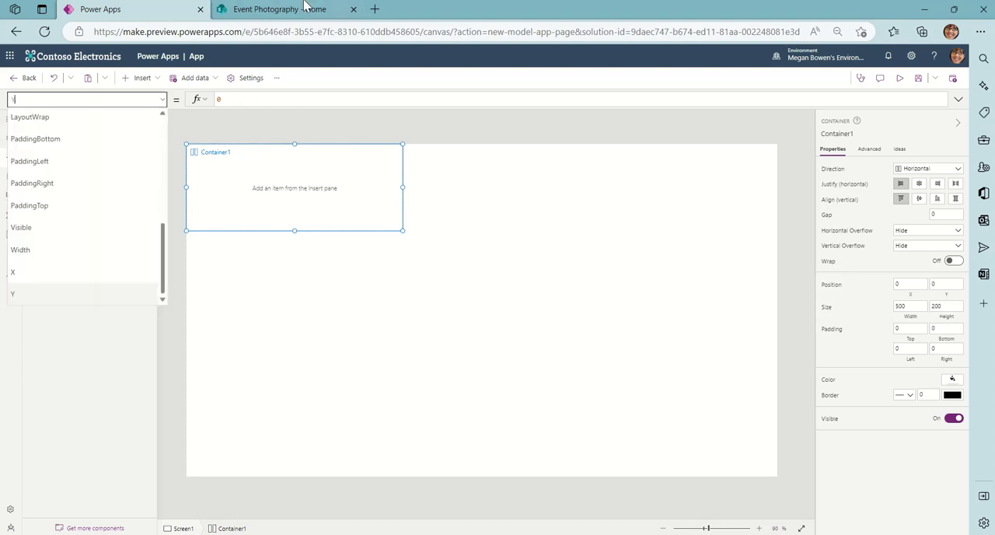
{"action": "scroll", "coordinate": [143, 192], "scroll_direction": "up", "scroll_amount": 1}
{"action": "left_click", "coordinate": [109, 278]}
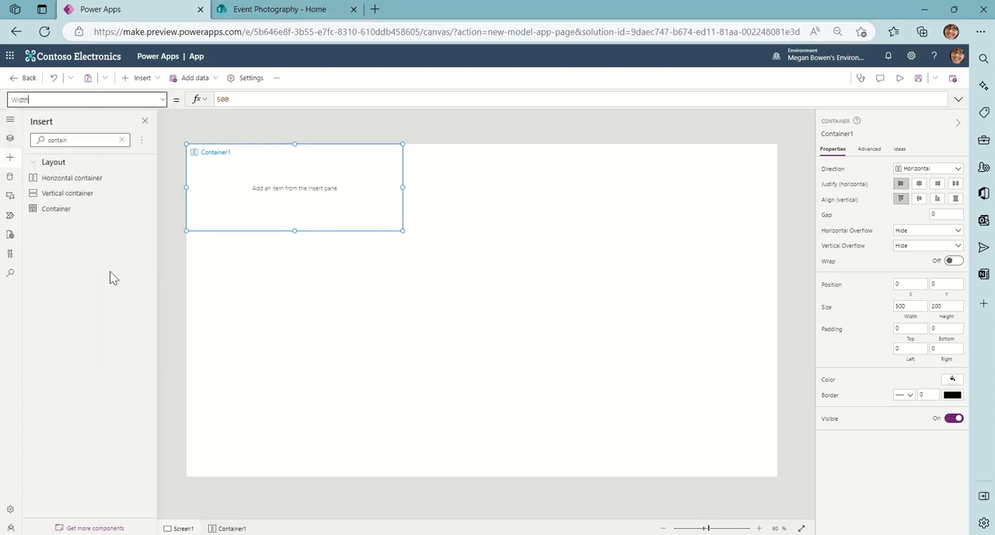
{"action": "double_click", "coordinate": [251, 99]}
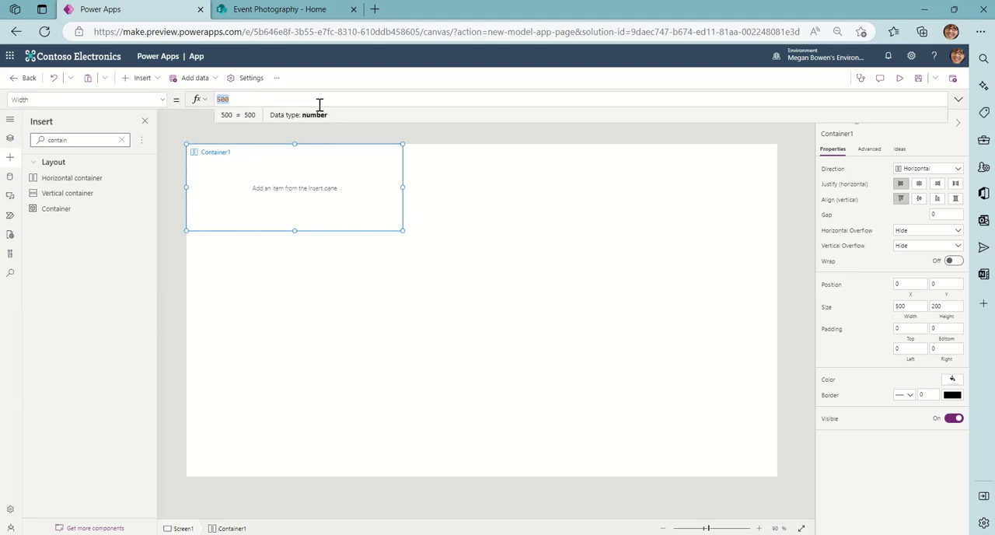
{"action": "type", "text": "p"}
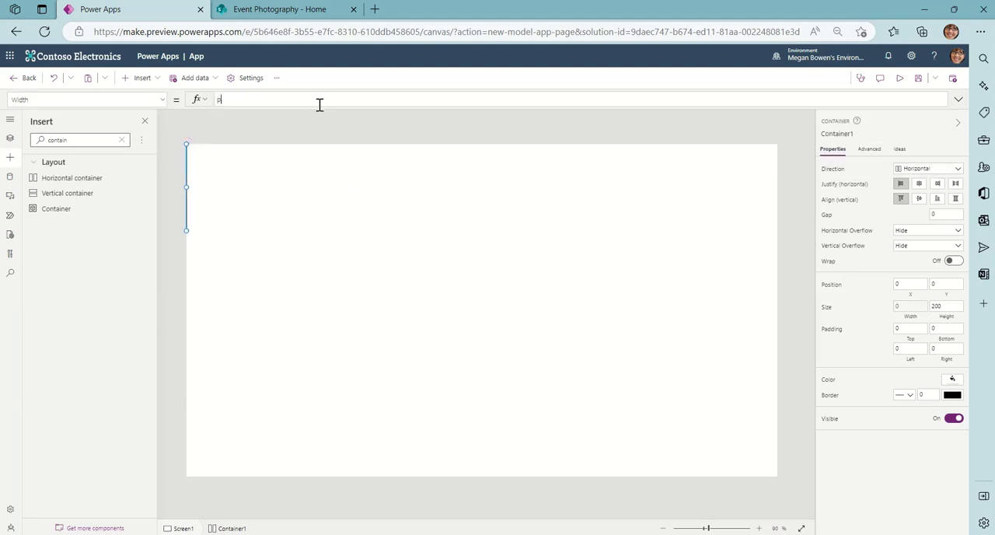
{"action": "type", "text": "arent"}
{"action": "key", "text": "Tab"}
{"action": "right_click", "coordinate": [319, 104]}
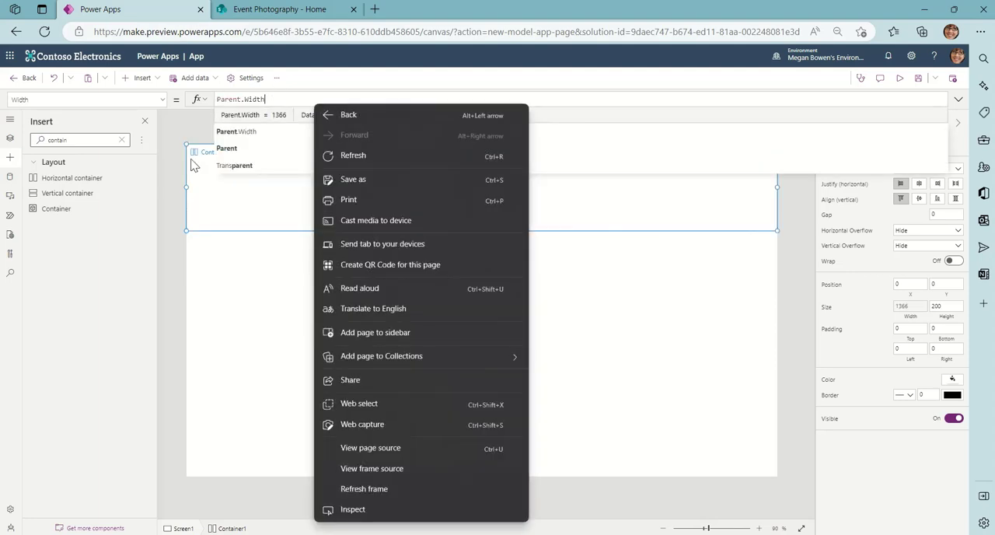
Set the container's Height property to the formula Parent.Height.
{"action": "left_click", "coordinate": [161, 101]}
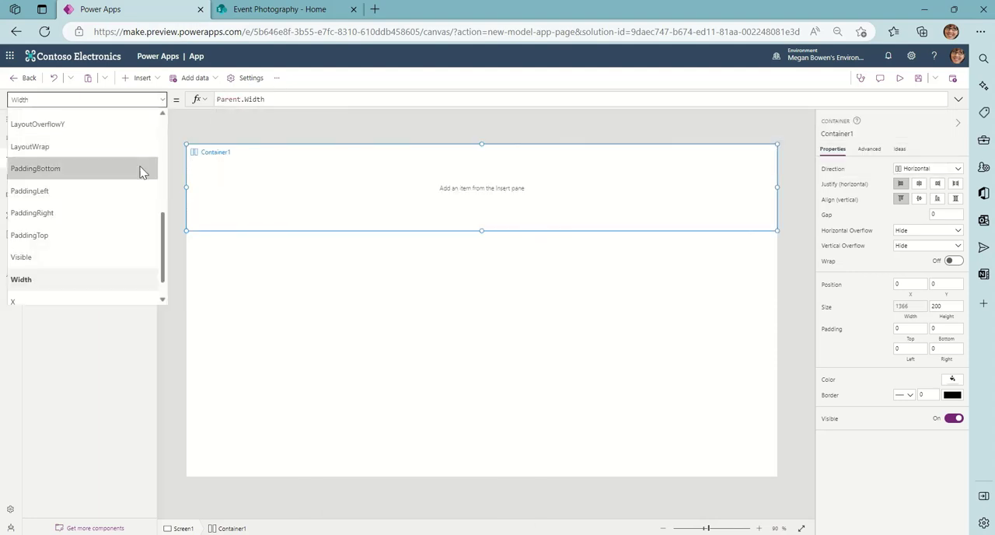
{"action": "scroll", "coordinate": [143, 167], "scroll_direction": "up", "scroll_amount": 3}
{"action": "scroll", "coordinate": [138, 178], "scroll_direction": "up", "scroll_amount": 3}
{"action": "left_click", "coordinate": [107, 246]}
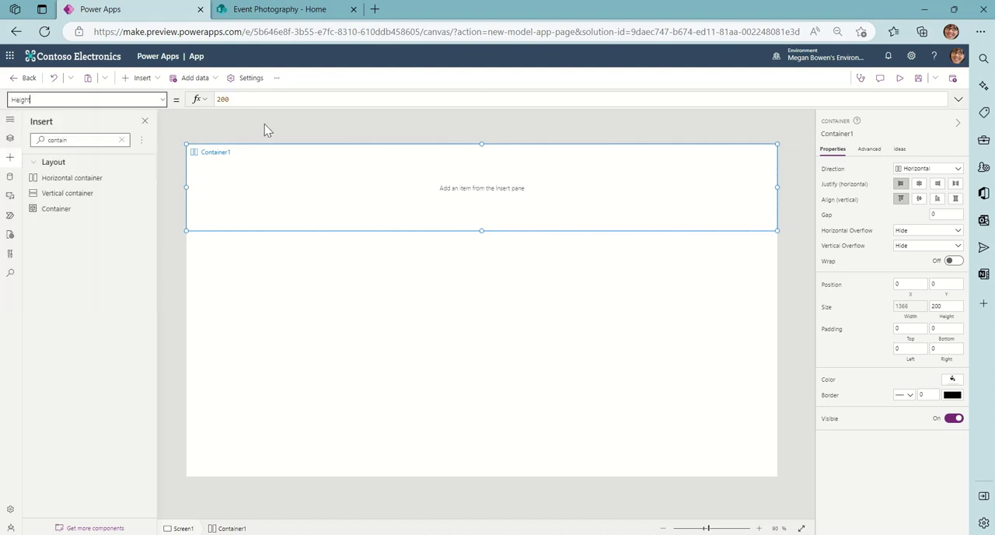
{"action": "key", "text": "ctrl+a"}
{"action": "type", "text": "paren"}
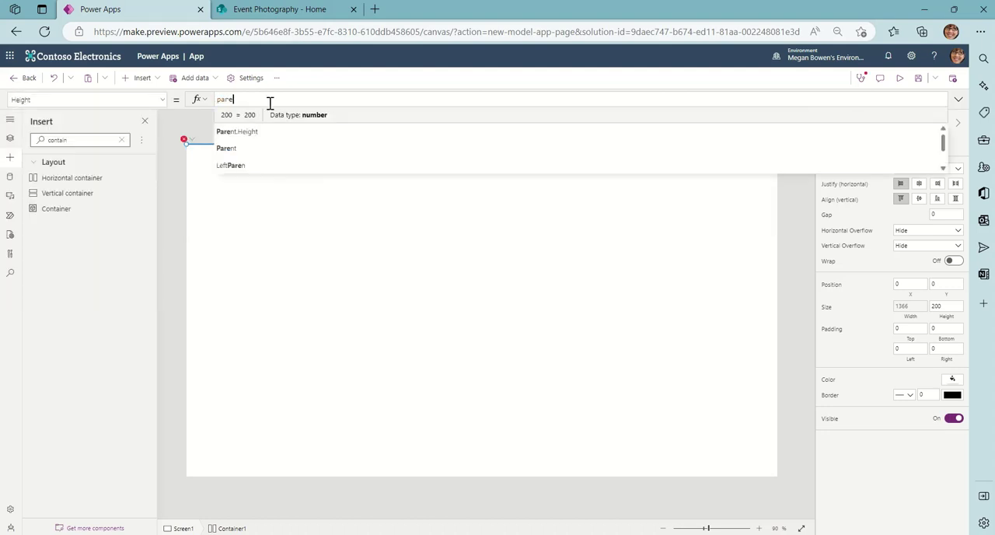
{"action": "key", "text": "Tab"}
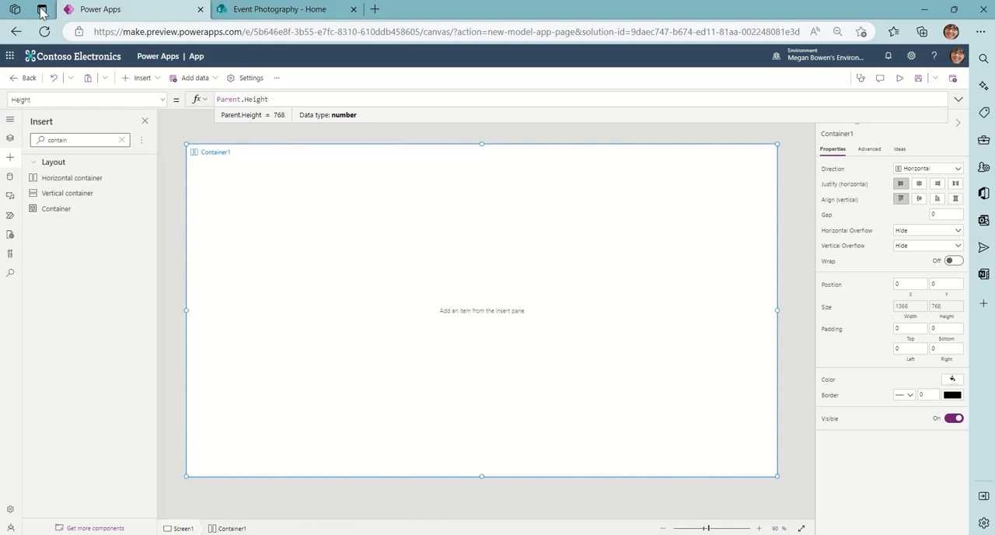
Insert a vertical gallery inside the container without picking a data source, and show the page's control tree.
{"action": "left_click", "coordinate": [156, 78]}
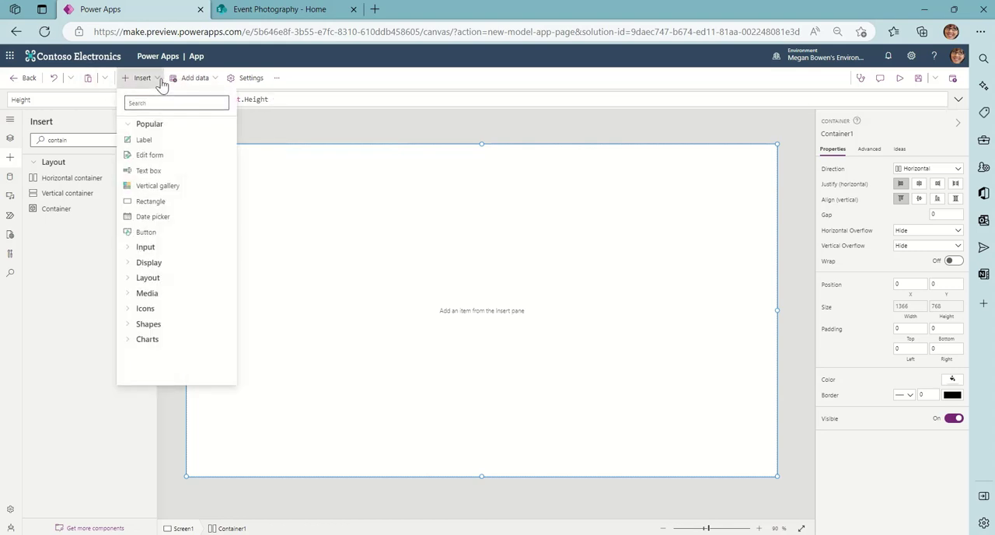
{"action": "left_click", "coordinate": [159, 187]}
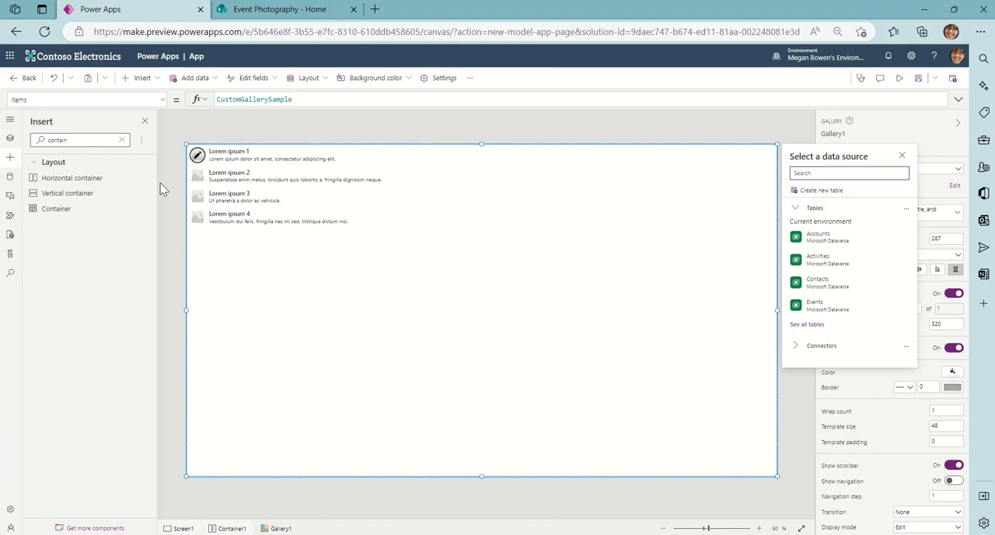
{"action": "left_click", "coordinate": [9, 140]}
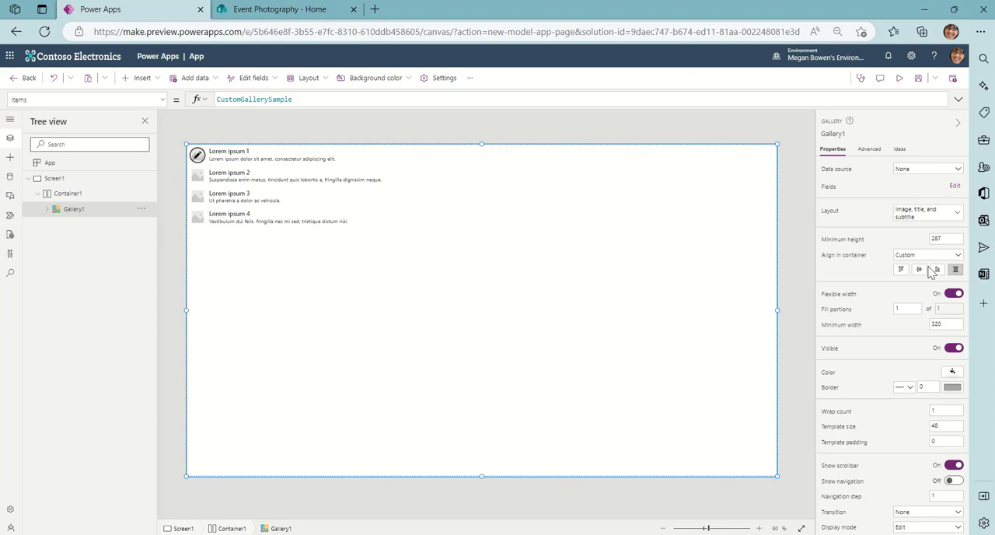
Change the gallery's layout to 3 columns and inspect the image control nested inside it.
{"action": "left_click", "coordinate": [944, 217]}
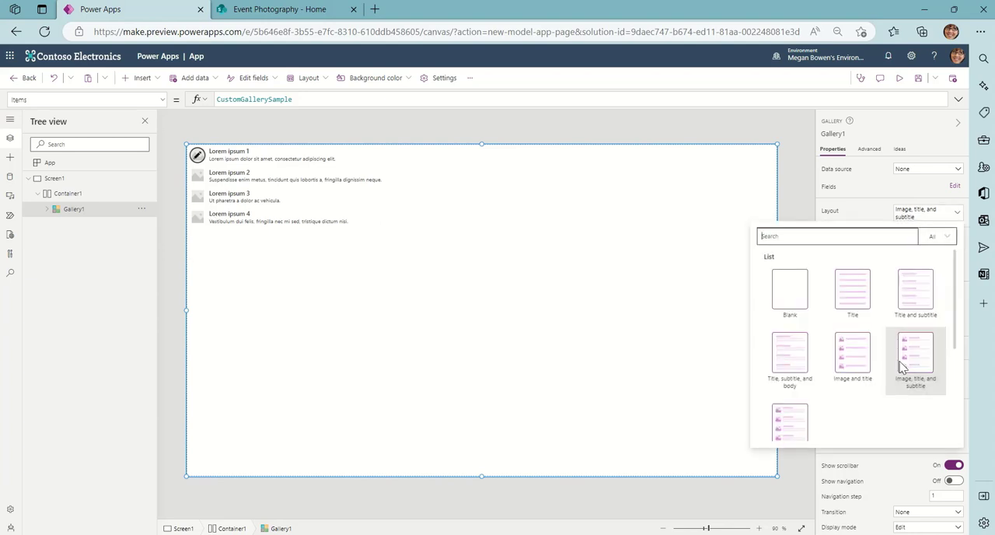
{"action": "scroll", "coordinate": [901, 365], "scroll_direction": "down", "scroll_amount": 3}
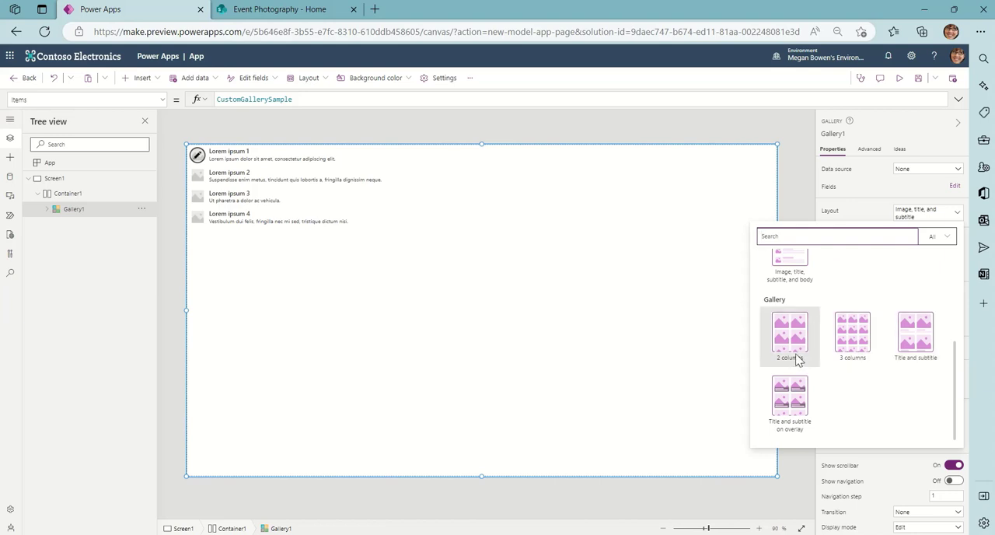
{"action": "left_click", "coordinate": [856, 341]}
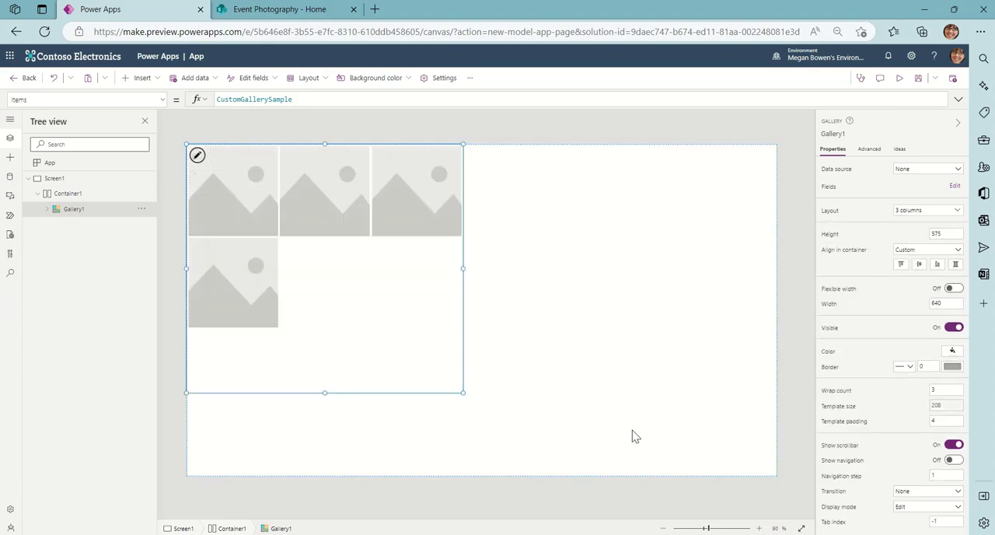
{"action": "left_click", "coordinate": [47, 210]}
{"action": "left_click", "coordinate": [85, 225]}
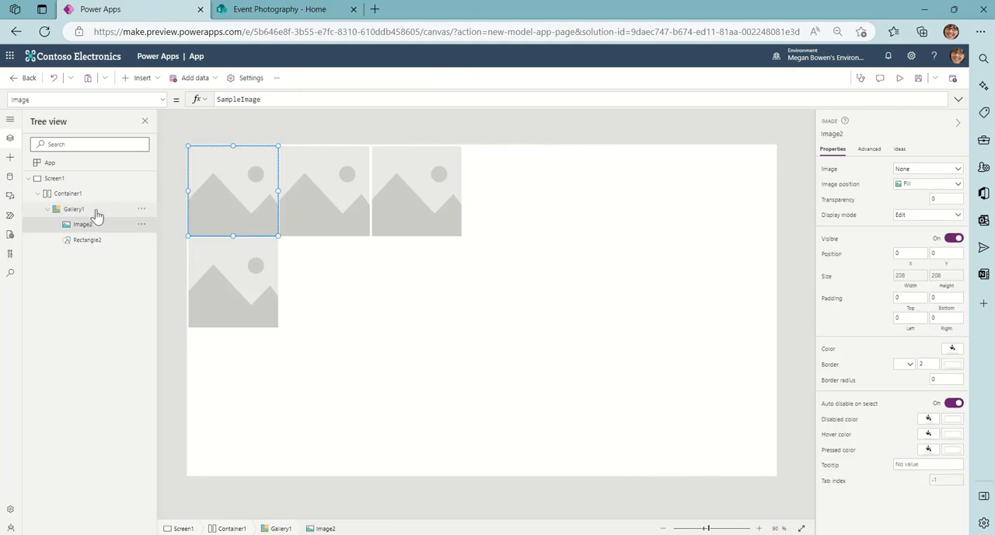
Choose the existing SharePoint connection as the data source connector for the gallery.
{"action": "left_click", "coordinate": [90, 210]}
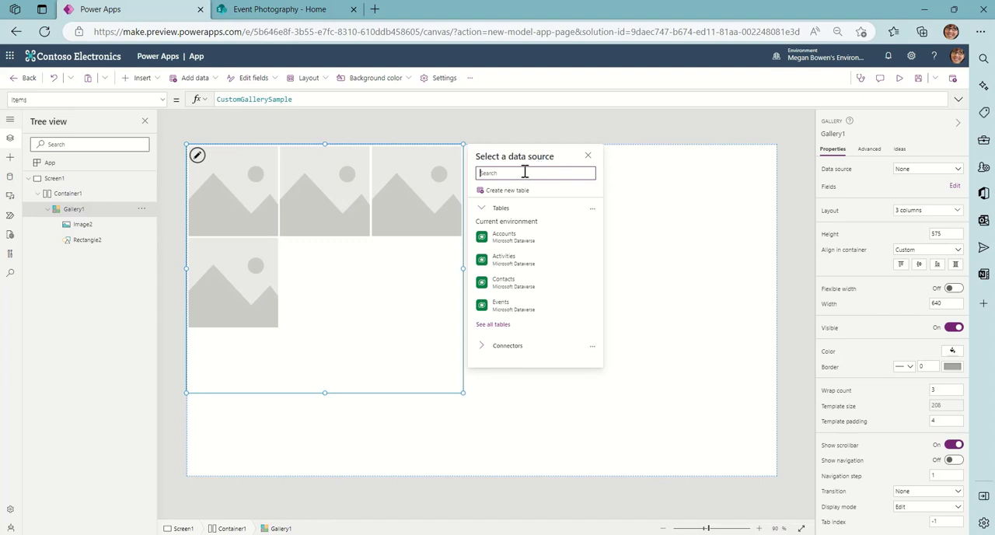
{"action": "left_click", "coordinate": [483, 345]}
{"action": "scroll", "coordinate": [584, 352], "scroll_direction": "down", "scroll_amount": 1}
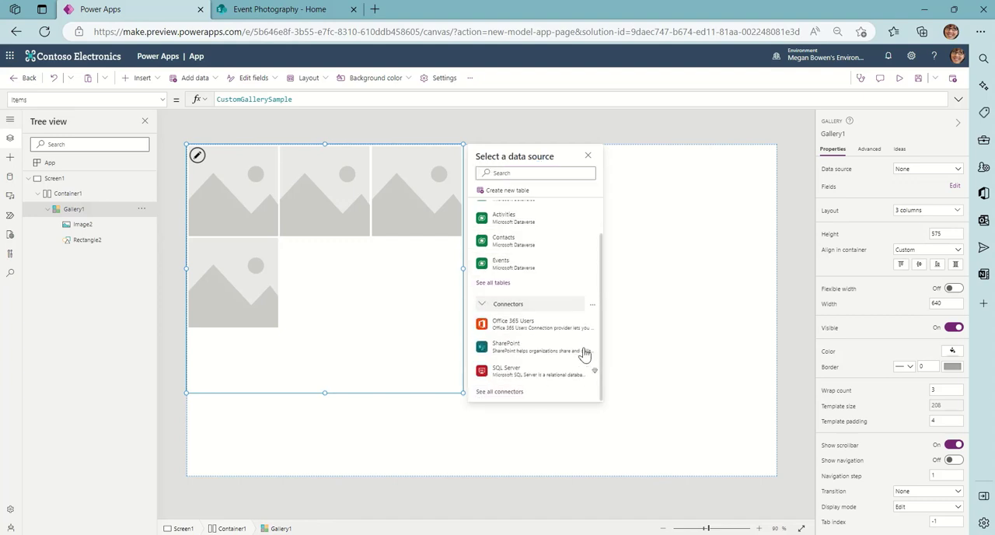
{"action": "left_click", "coordinate": [502, 350]}
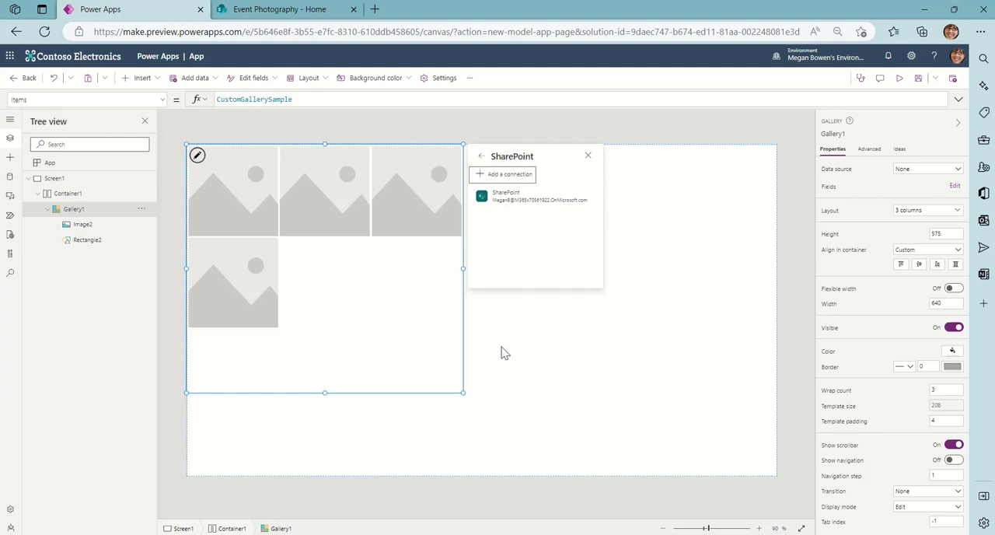
{"action": "left_click", "coordinate": [506, 199]}
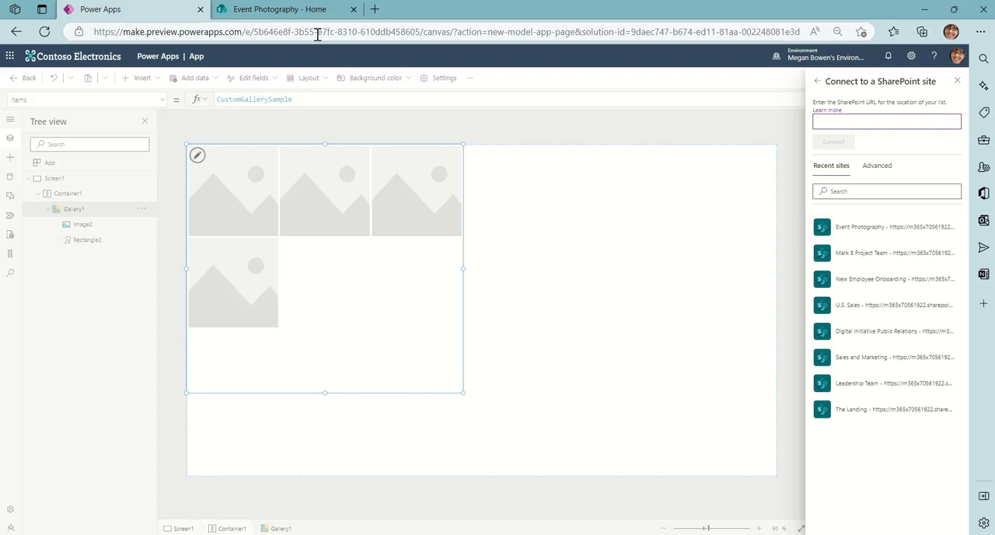
Check the Event Photography site in its browser tab, and return to Power Apps to select that site for the SharePoint connection.
{"action": "left_click", "coordinate": [295, 12]}
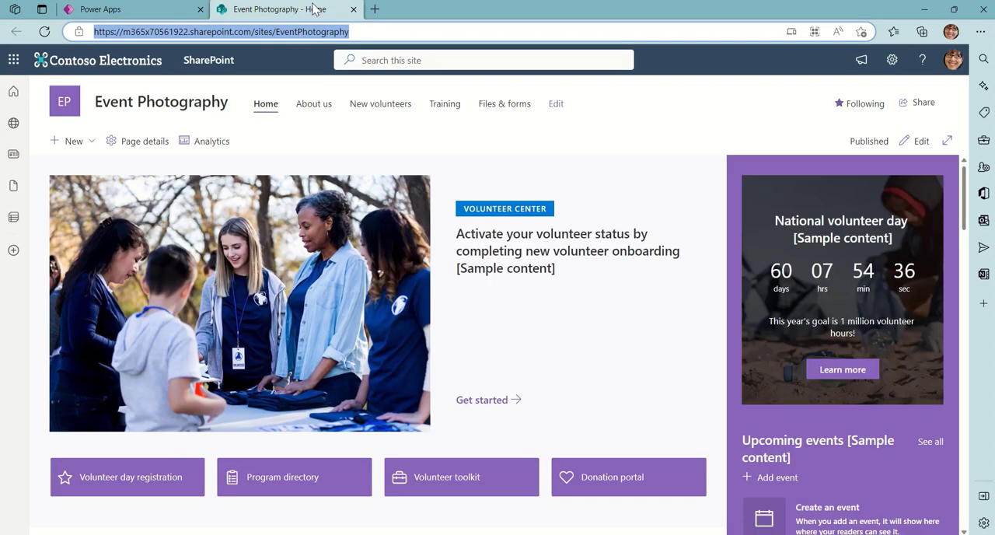
{"action": "left_click", "coordinate": [151, 10]}
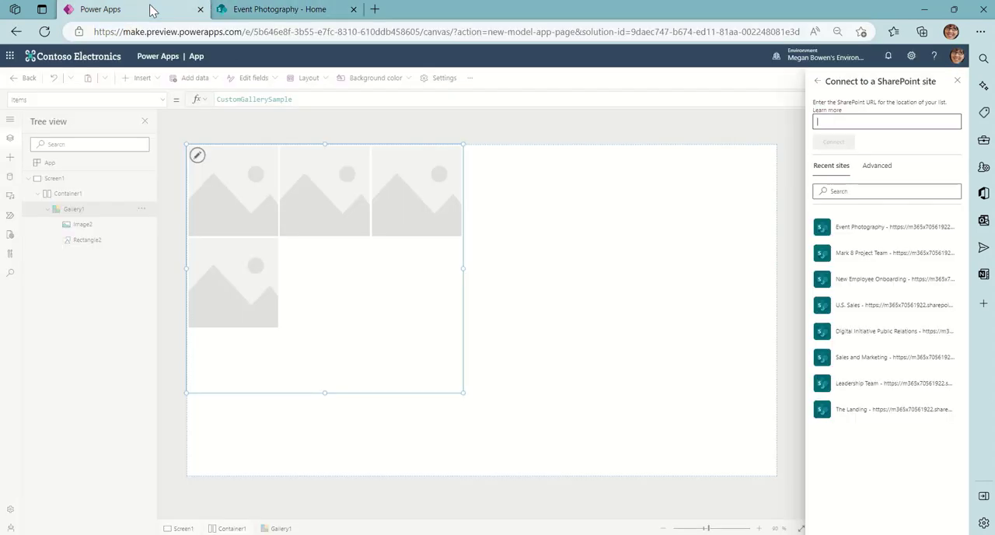
{"action": "left_click", "coordinate": [864, 231]}
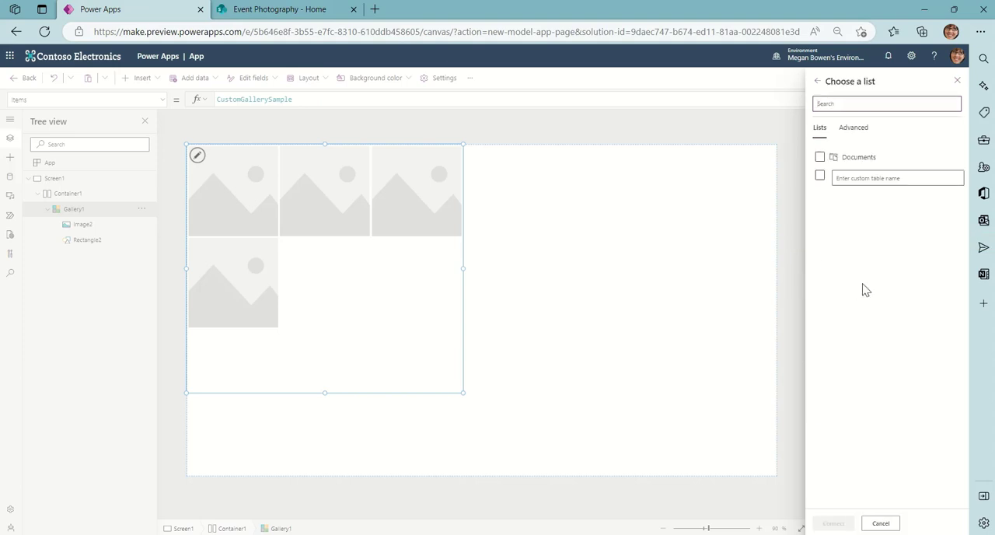
Connect the gallery to the Documents list and make it fill the container using Stretch alignment and flexible width.
{"action": "left_click", "coordinate": [820, 157]}
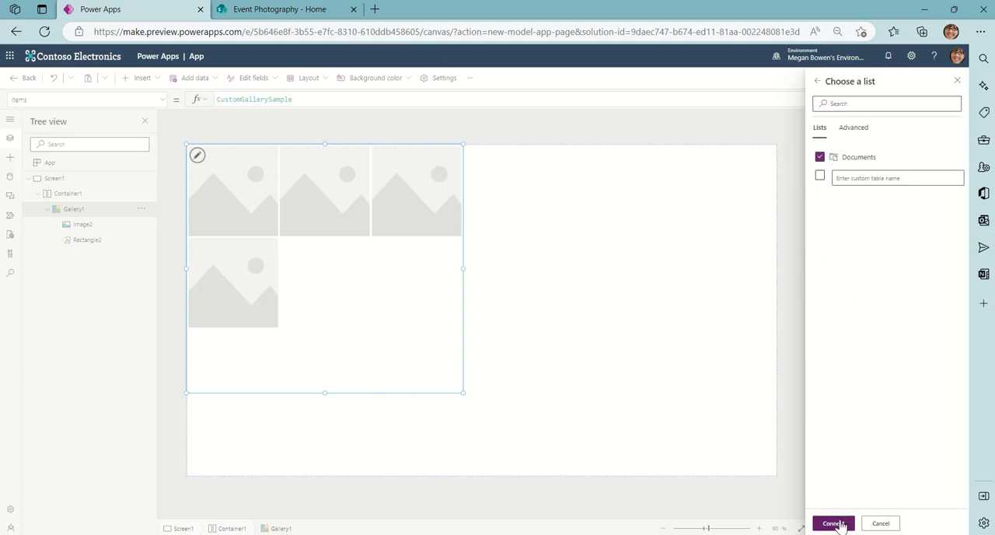
{"action": "left_click", "coordinate": [833, 523]}
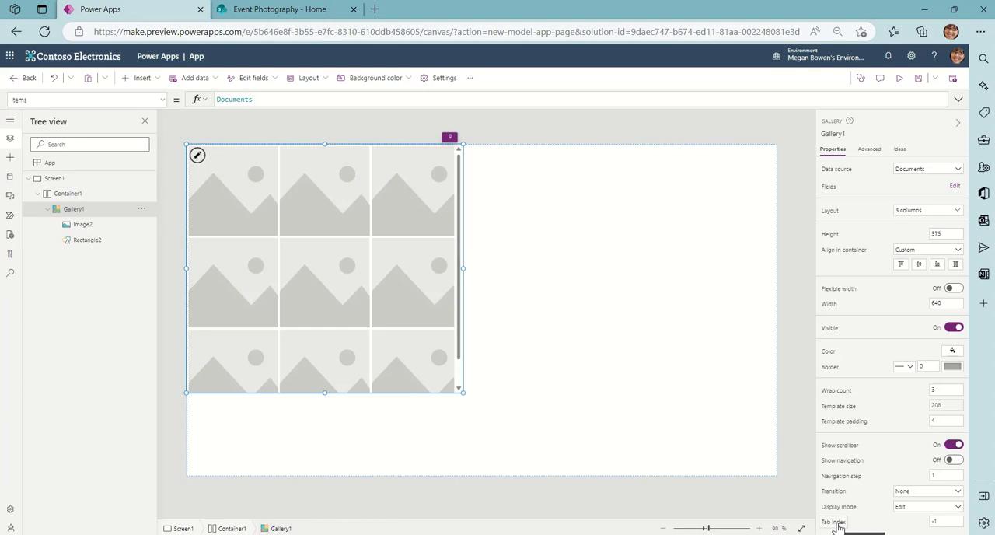
{"action": "left_click", "coordinate": [955, 264]}
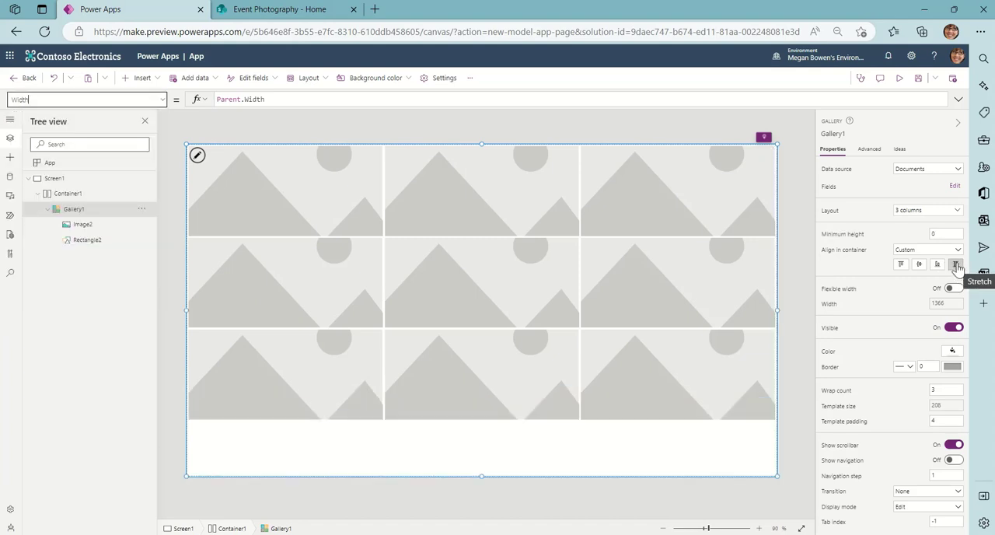
{"action": "left_click", "coordinate": [953, 290]}
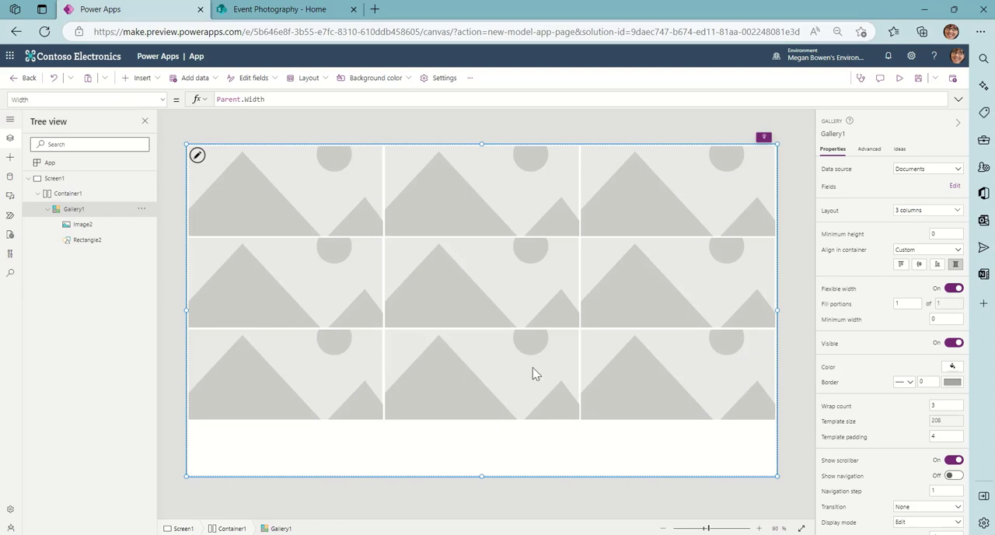
Set the Image property of the gallery's image control to the formula ThisItem.'Link to item'.
{"action": "left_click", "coordinate": [285, 224]}
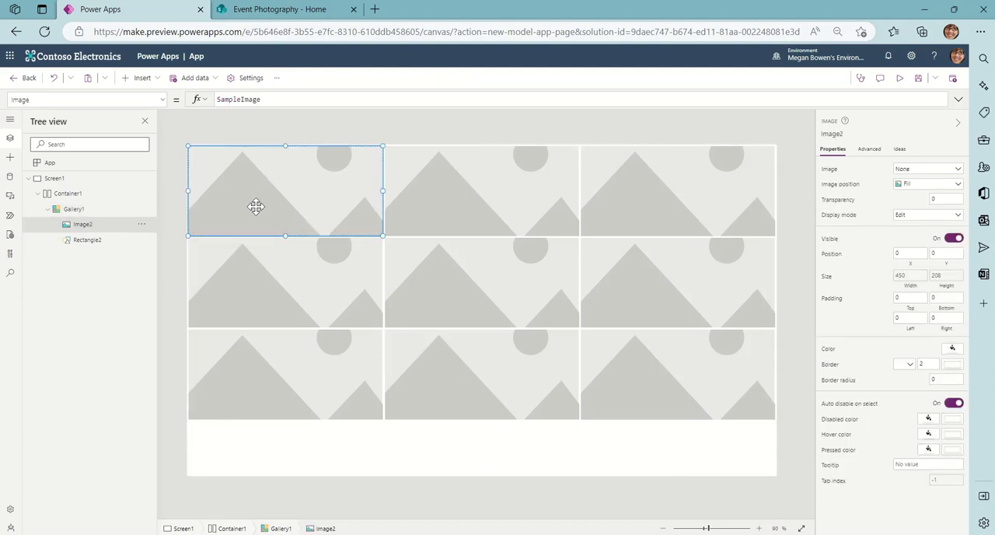
{"action": "left_click", "coordinate": [286, 98]}
{"action": "left_click_drag", "start_coordinate": [286, 99], "coordinate": [178, 96]}
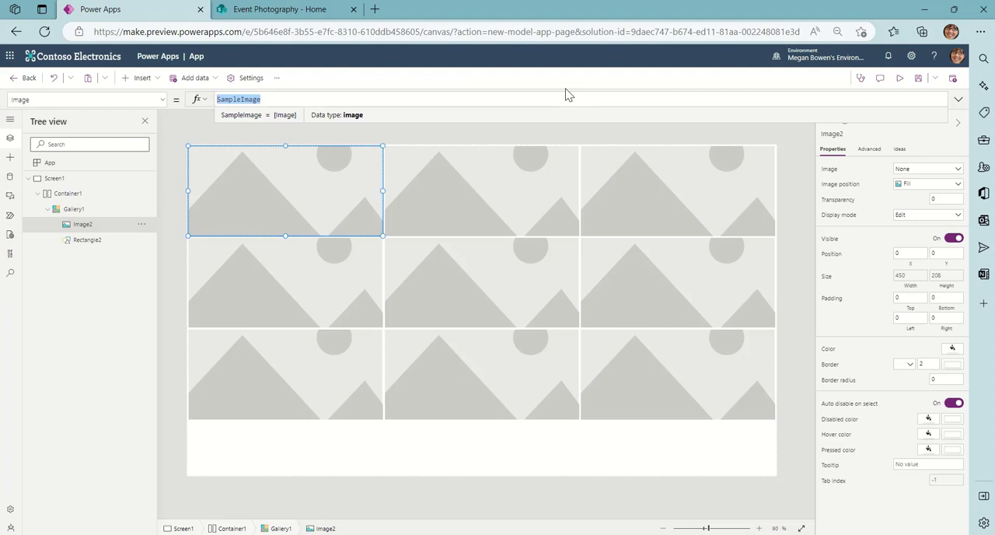
{"action": "type", "text": "ThisItem.link"}
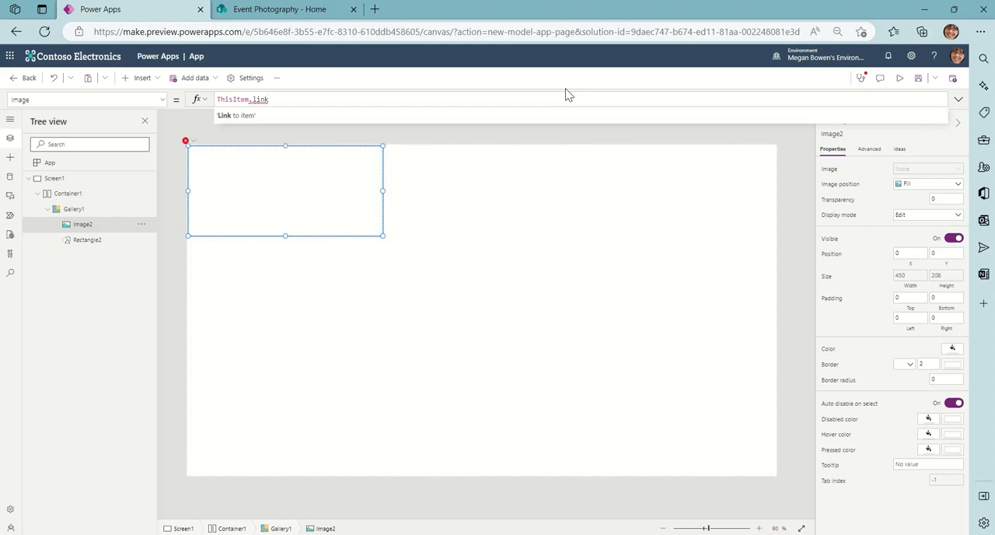
{"action": "key", "text": "Tab"}
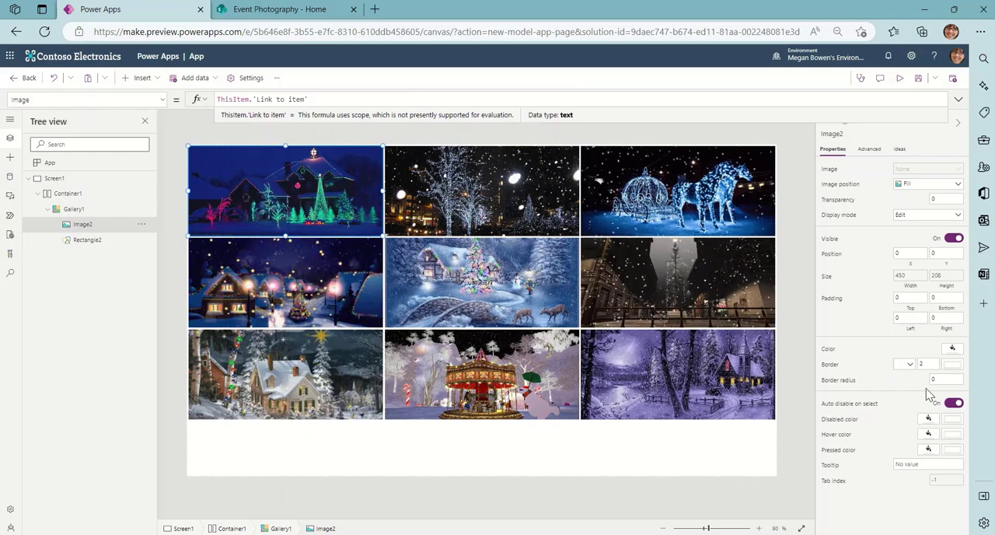
Set the gallery's Width formula to If(Parent.Width<=1000,1,3).
{"action": "left_click", "coordinate": [97, 213]}
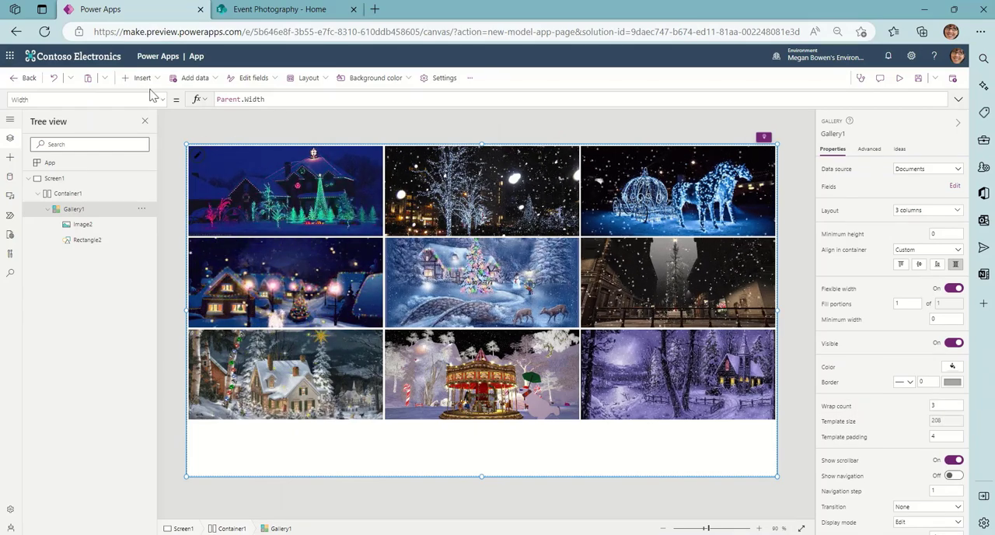
{"action": "double_click", "coordinate": [277, 98]}
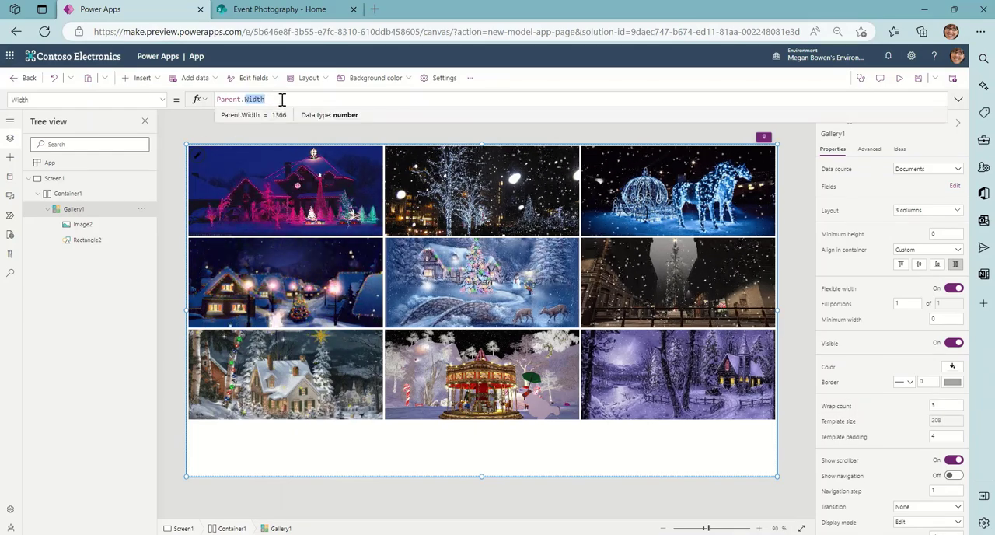
{"action": "left_click", "coordinate": [282, 99]}
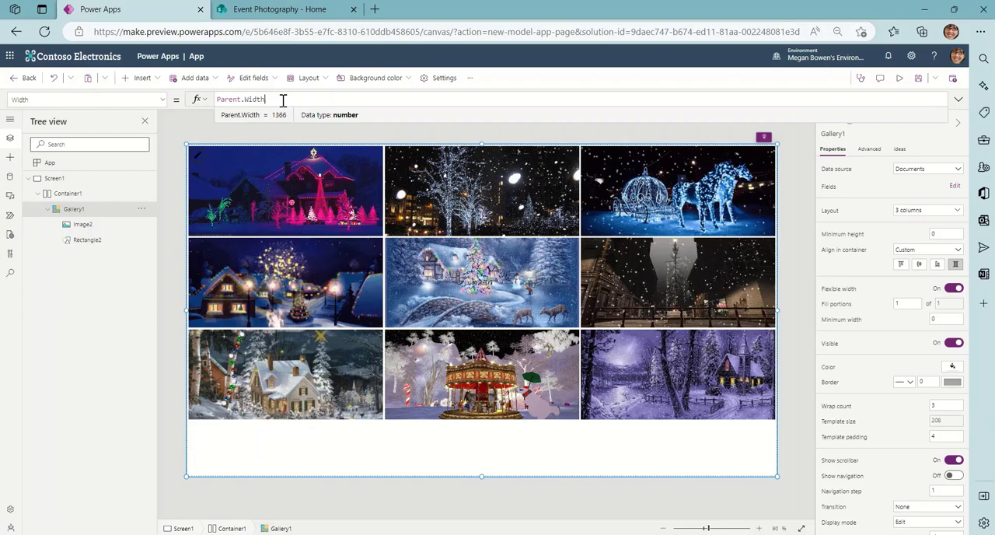
{"action": "left_click", "coordinate": [234, 99]}
{"action": "type", "text": "If(Parent.Width"}
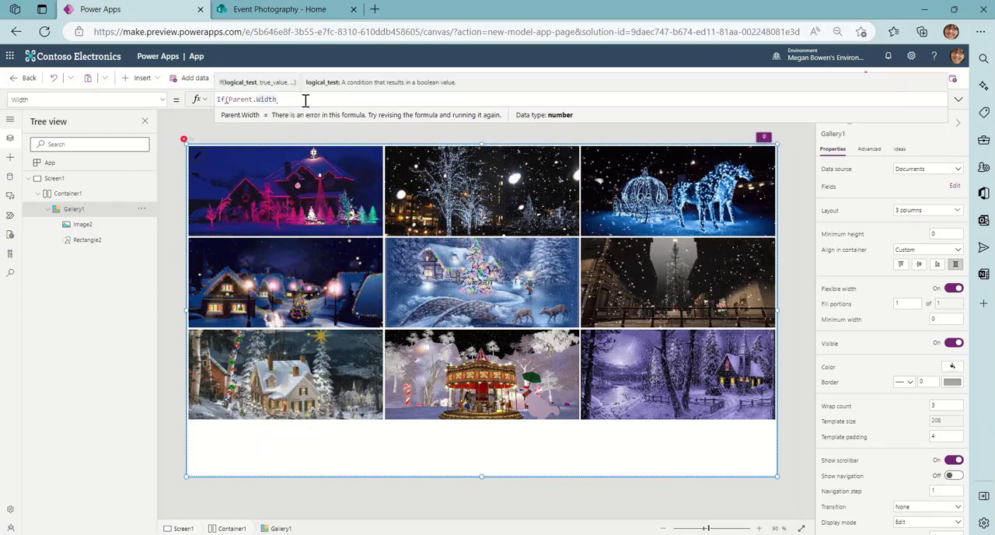
{"action": "type", "text": "<"}
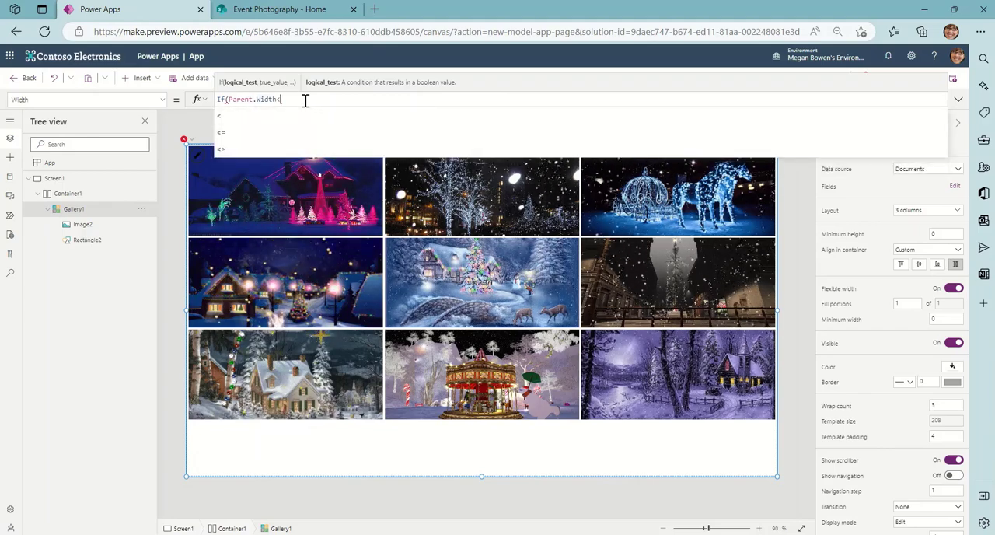
{"action": "type", "text": "=1000"}
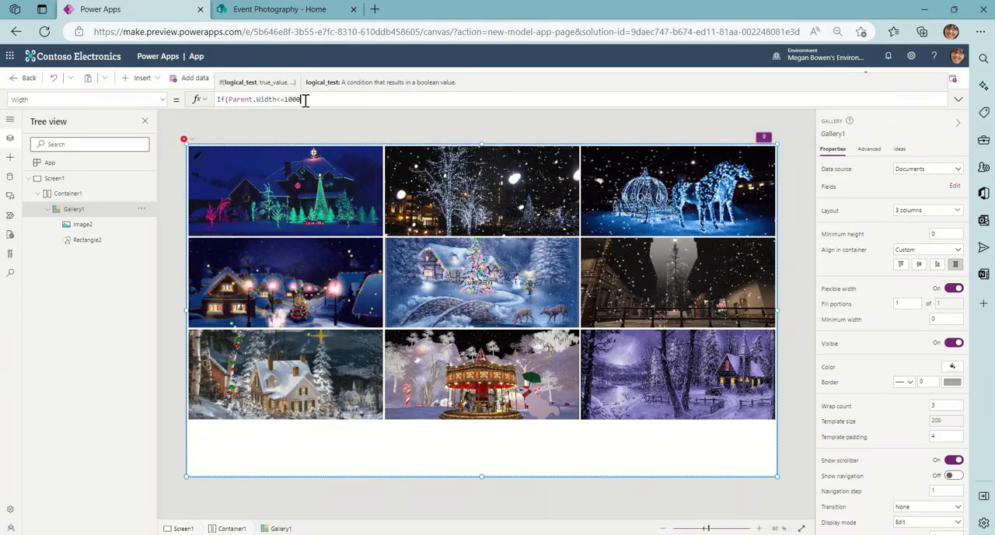
{"action": "type", "text": ", 3,"}
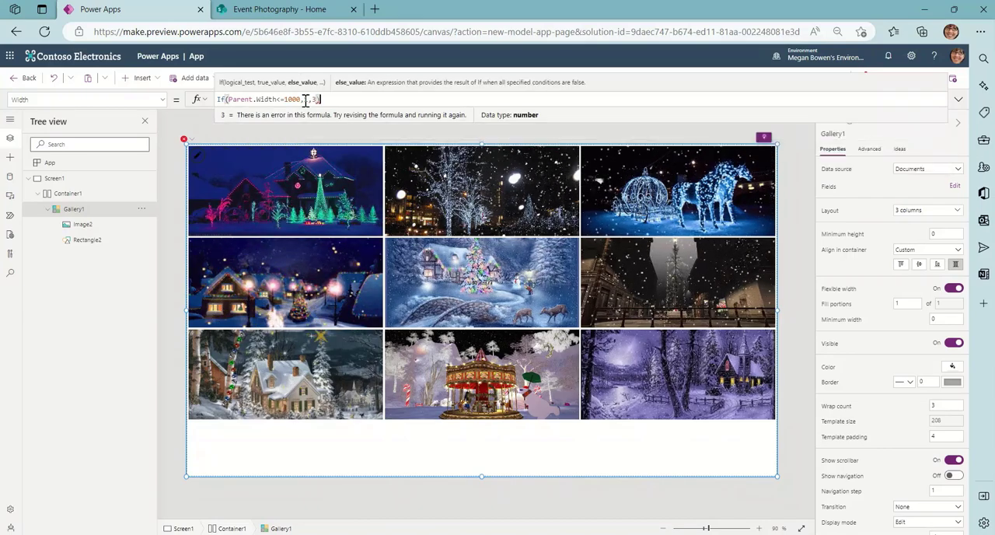
{"action": "left_click", "coordinate": [305, 100]}
{"action": "type", "text": "1,3"}
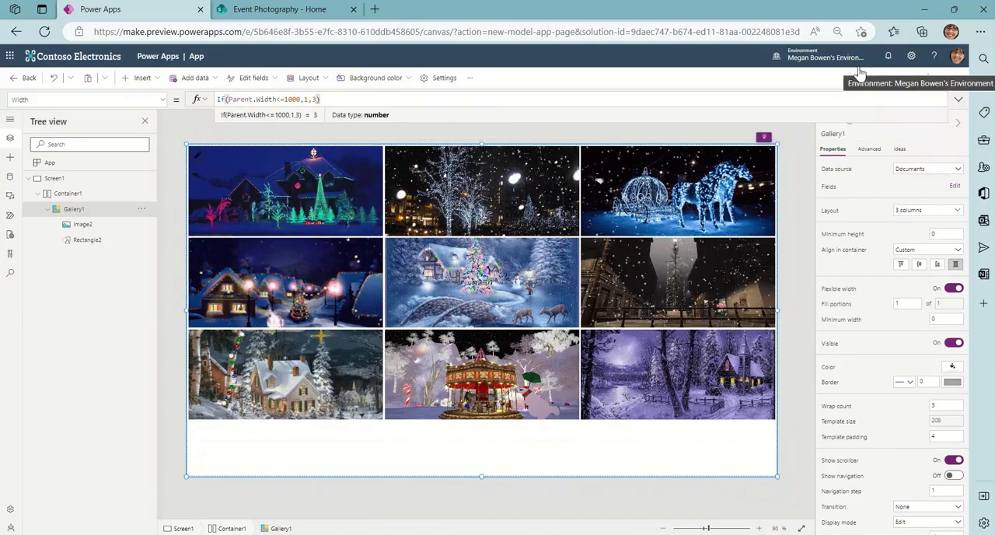
Save the page to the cloud under the name Photos and return to the editing canvas.
{"action": "left_click", "coordinate": [919, 79]}
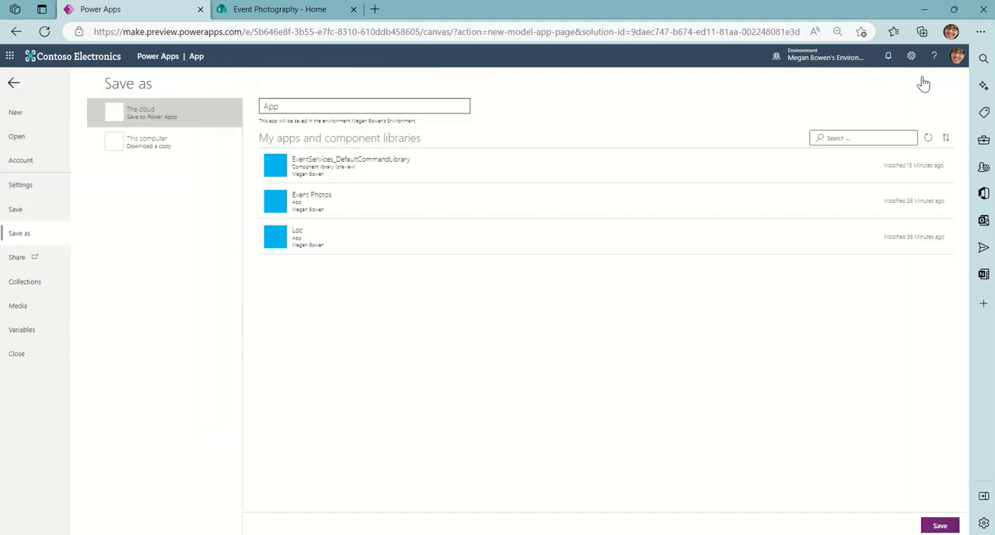
{"action": "left_click_drag", "start_coordinate": [262, 104], "coordinate": [288, 102]}
{"action": "type", "text": "Photo"}
{"action": "key", "text": "Left"}
{"action": "key", "text": "Left"}
{"action": "key", "text": "Left"}
{"action": "key", "text": "Left"}
{"action": "key", "text": "Left"}
{"action": "key", "text": "Left"}
{"action": "key", "text": "Right"}
{"action": "key", "text": "Right"}
{"action": "key", "text": "Right"}
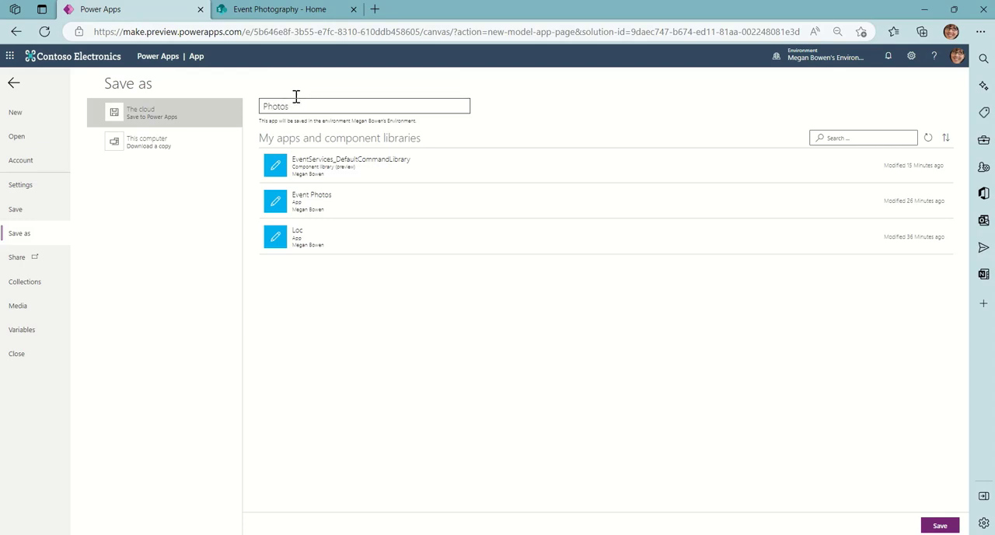
{"action": "left_click", "coordinate": [943, 526]}
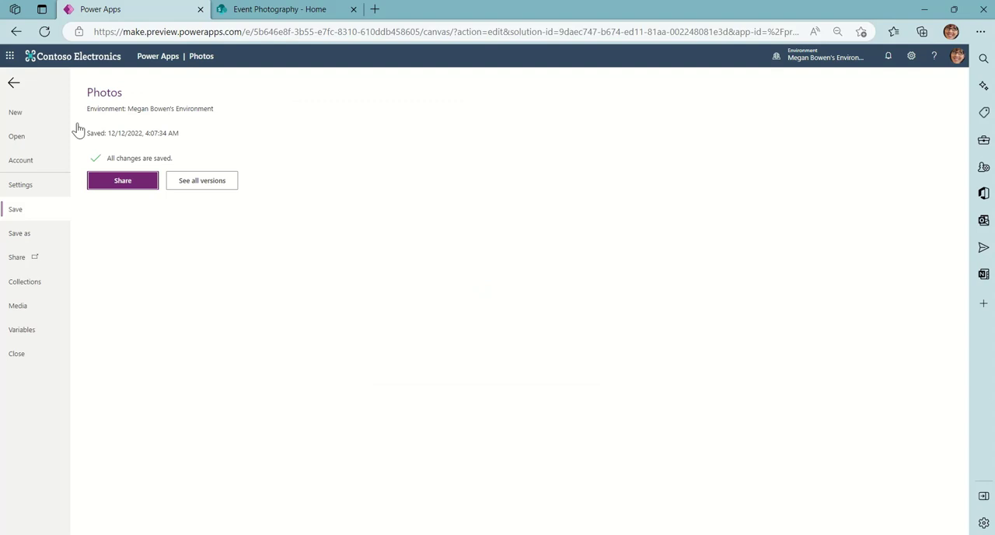
{"action": "left_click", "coordinate": [16, 86]}
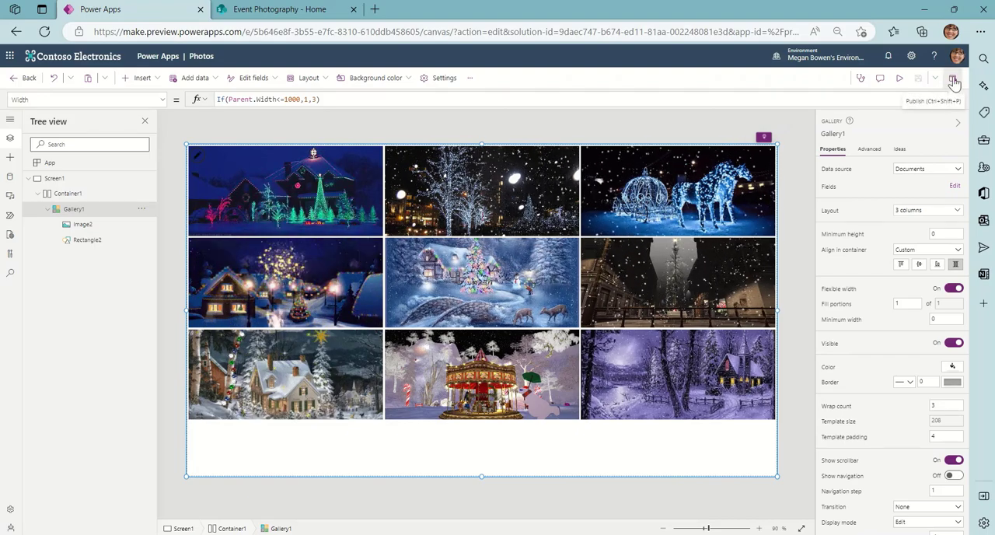
Preview the page and resize the browser window to check how the gallery responds, and exit the preview.
{"action": "left_click", "coordinate": [900, 80]}
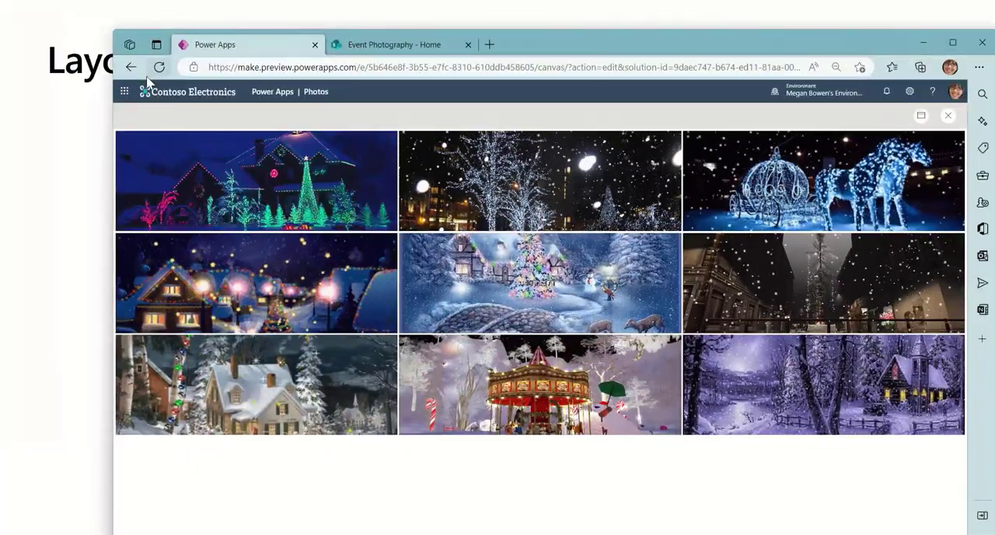
{"action": "left_click_drag", "start_coordinate": [115, 80], "coordinate": [1, 155]}
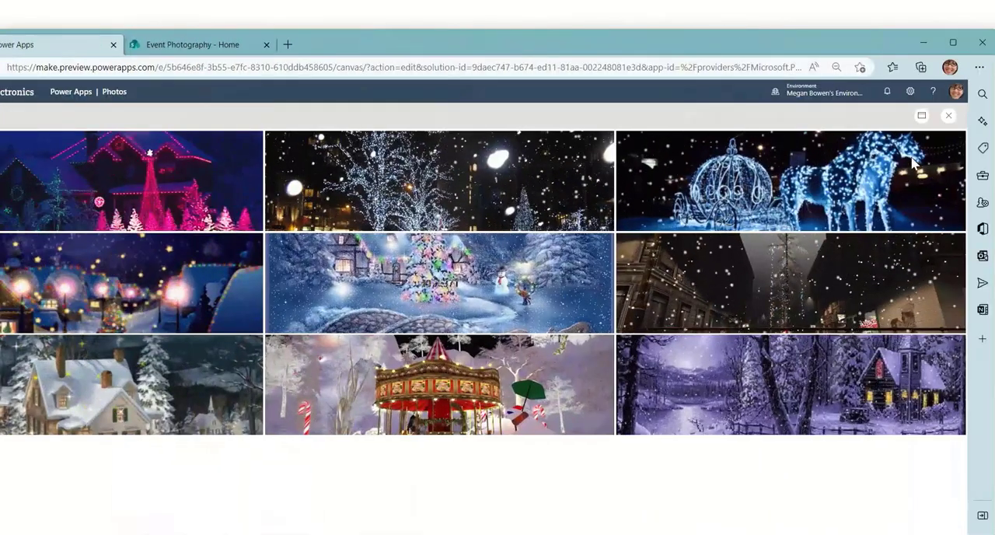
{"action": "left_click", "coordinate": [948, 115]}
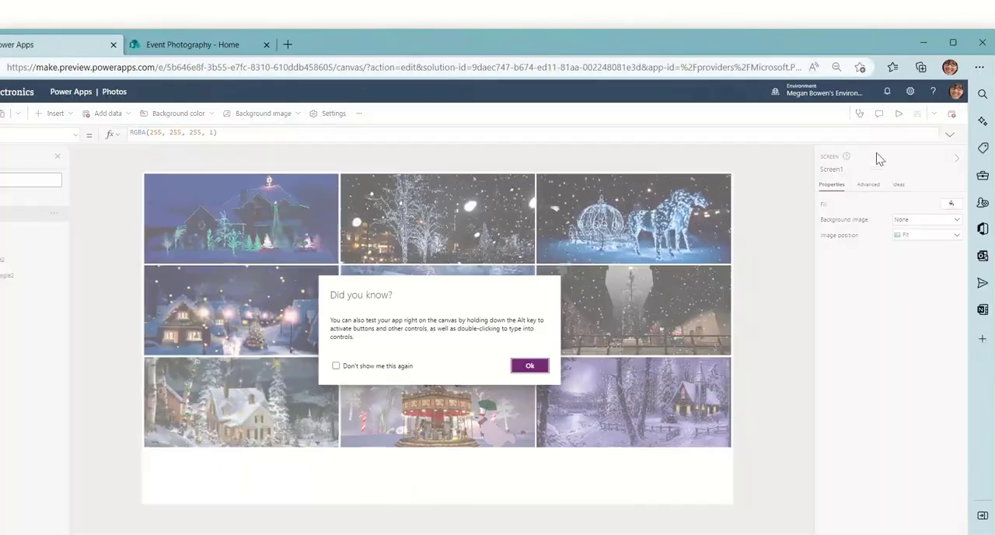
{"action": "left_click", "coordinate": [529, 366]}
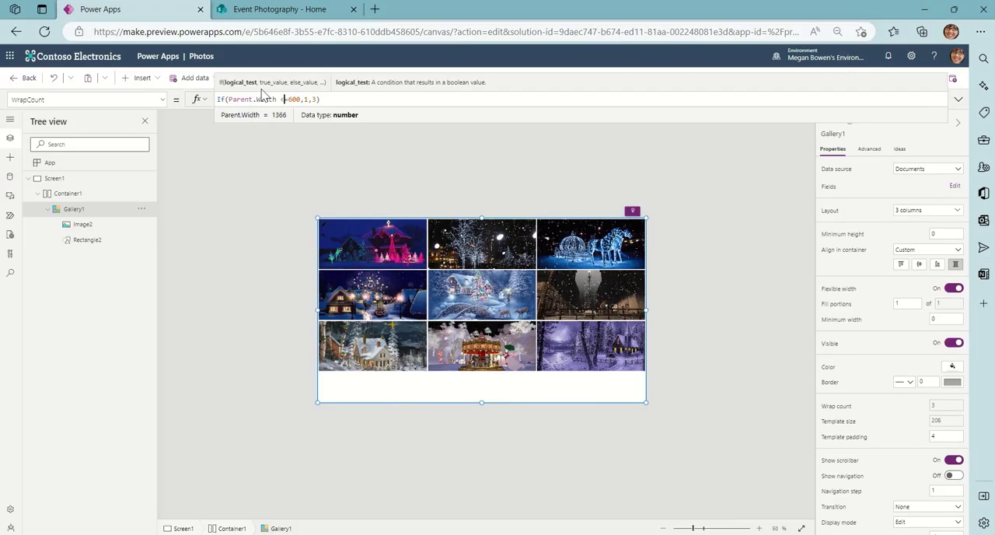
Set the gallery's WrapCount formula to If(Parent.Width <=1000,1,3).
{"action": "type", "text": "="}
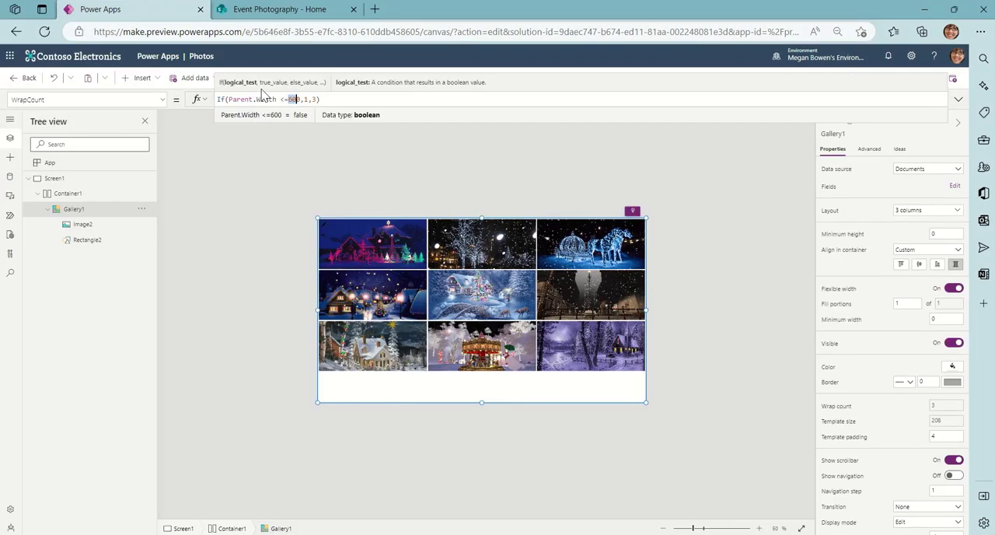
{"action": "type", "text": "1000"}
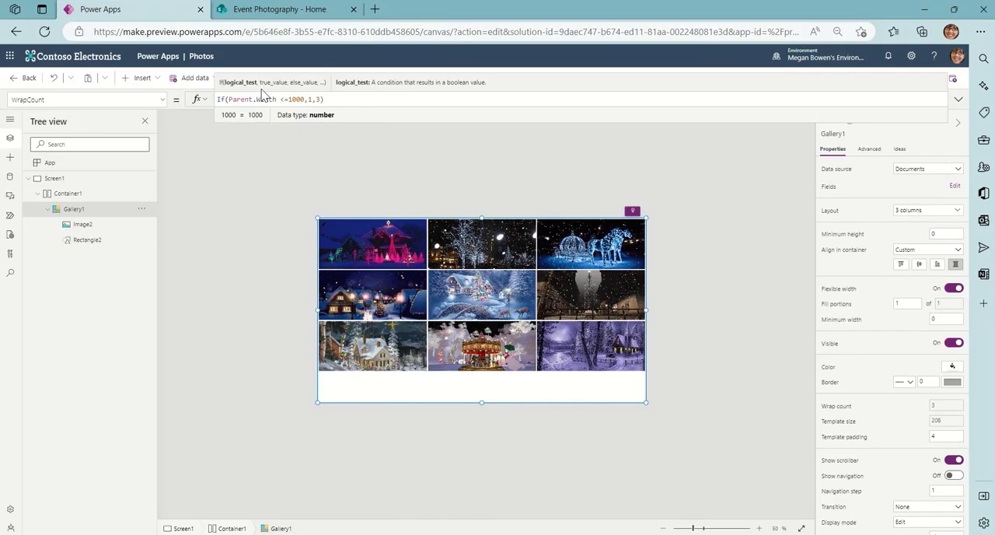
{"action": "key", "text": "Right"}
{"action": "key", "text": "Right"}
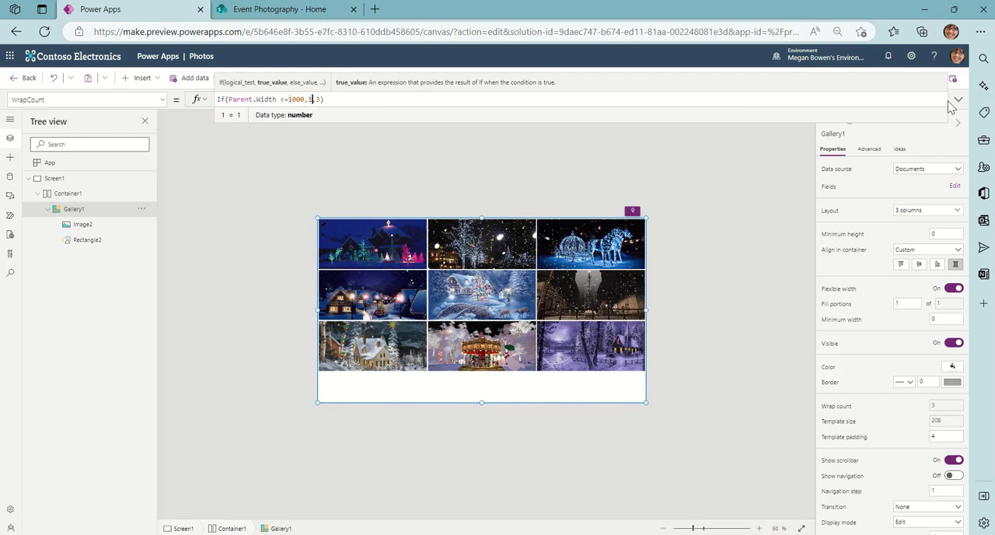
{"action": "left_click", "coordinate": [957, 100]}
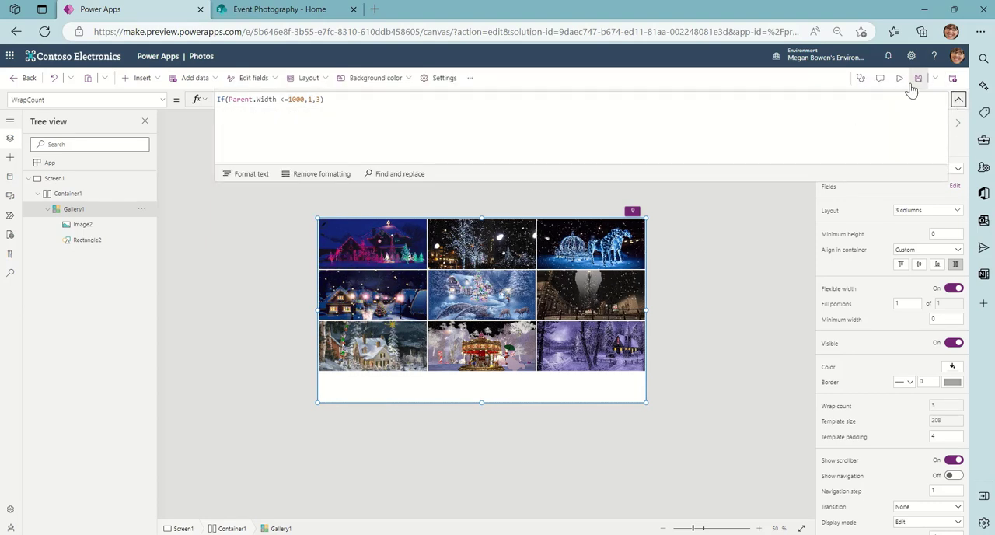
{"action": "left_click", "coordinate": [959, 104]}
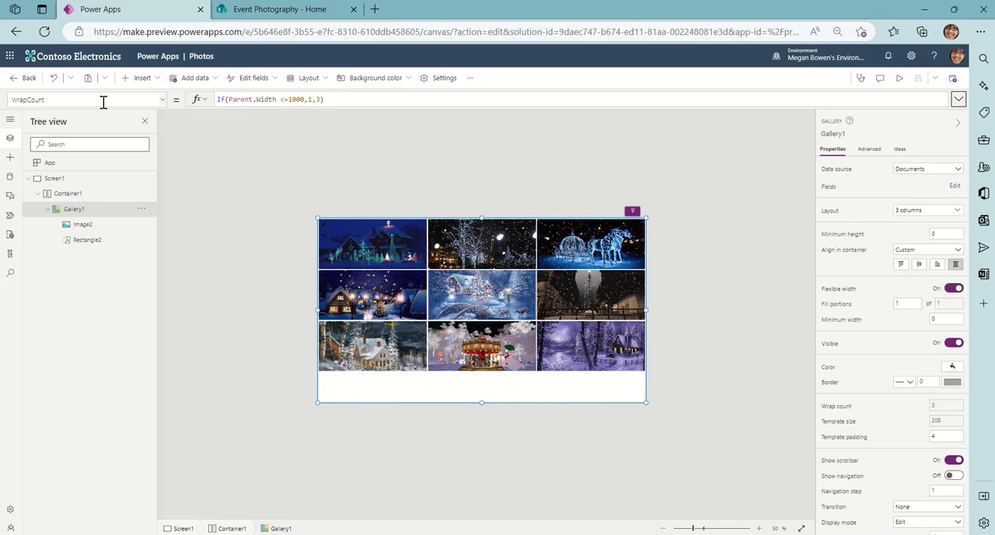
Preview the gallery in a narrowed and a maximized browser window to check its column wrapping, and close the preview.
{"action": "left_click", "coordinate": [899, 77]}
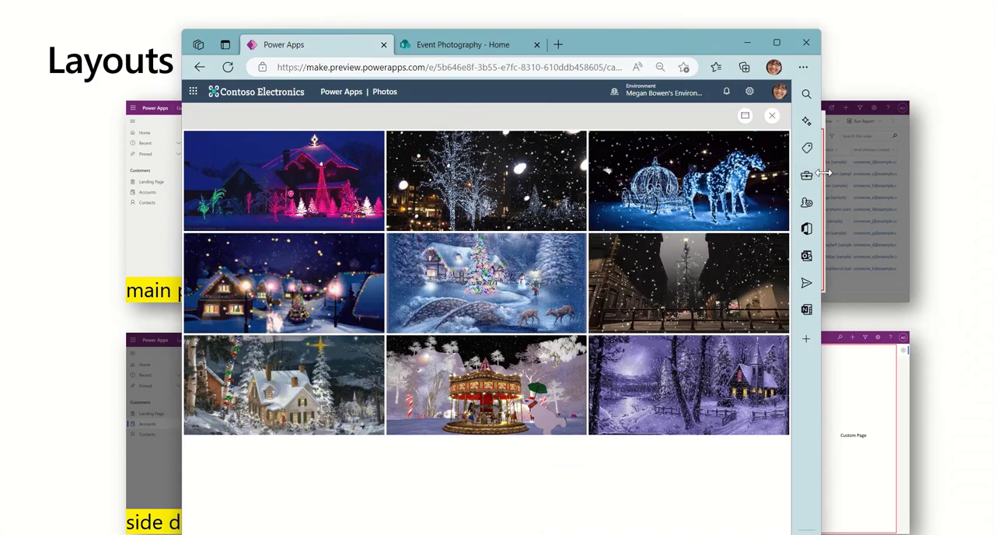
{"action": "left_click_drag", "start_coordinate": [822, 172], "coordinate": [506, 195]}
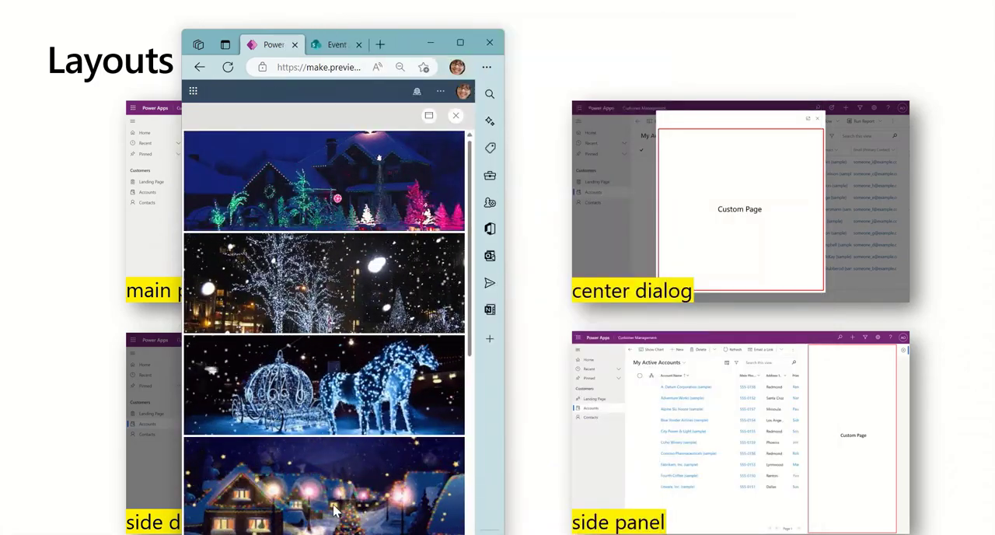
{"action": "left_click", "coordinate": [462, 44]}
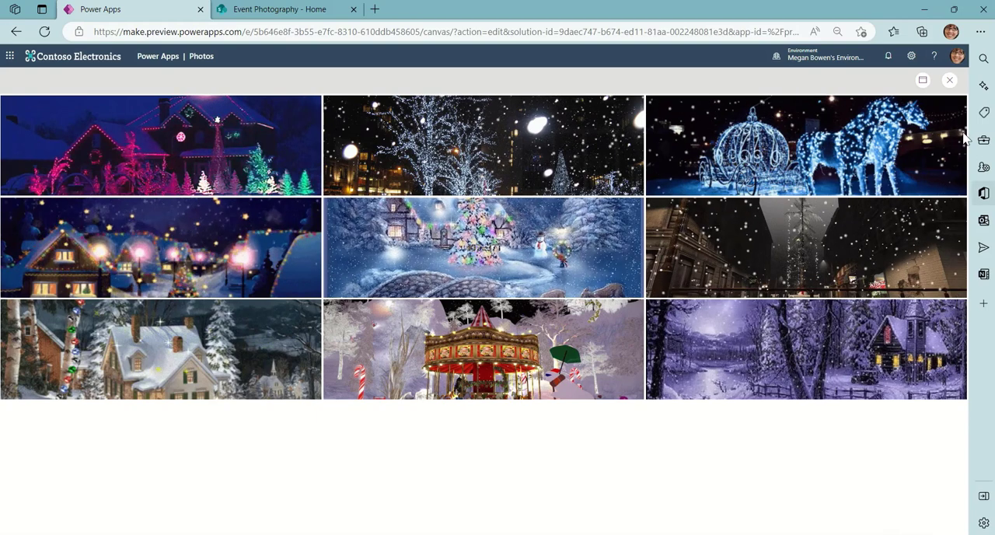
{"action": "left_click", "coordinate": [949, 81]}
{"action": "left_click", "coordinate": [573, 338]}
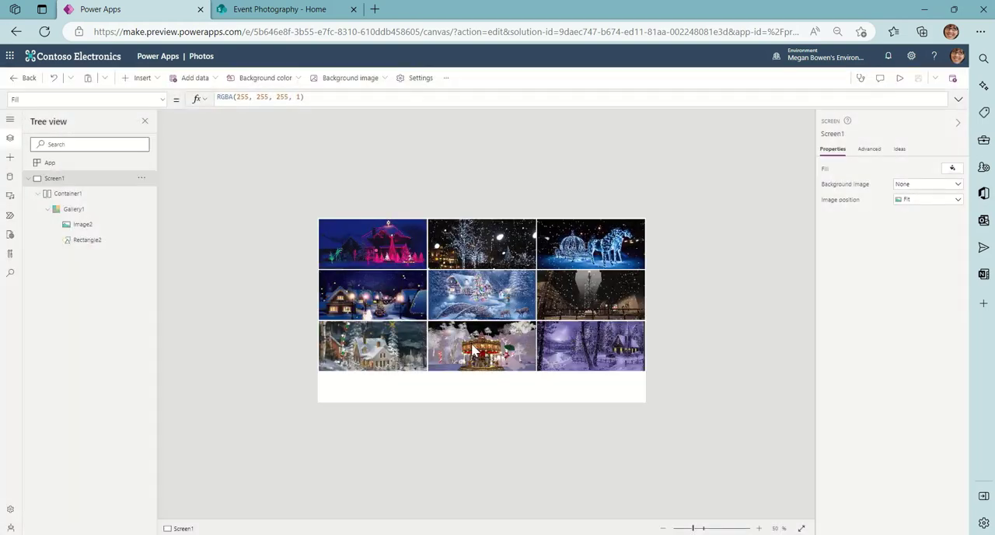
Publish the current version of the Photos page.
{"action": "left_click", "coordinate": [441, 375]}
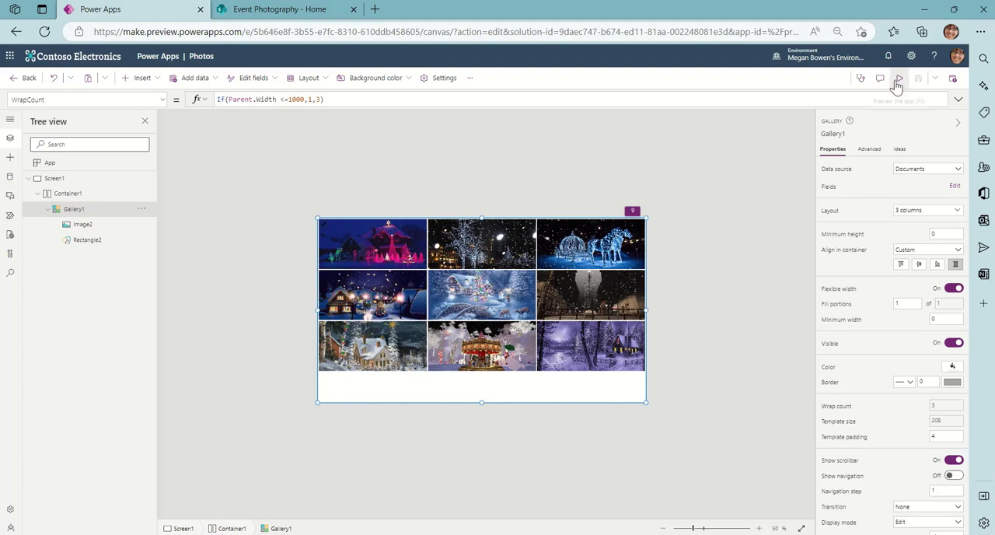
{"action": "left_click", "coordinate": [952, 78]}
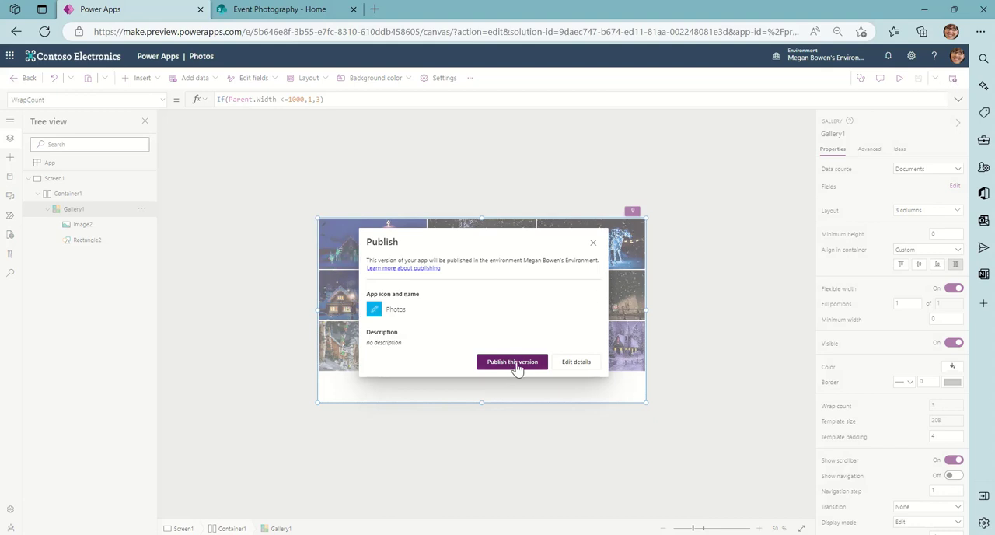
{"action": "left_click", "coordinate": [516, 364]}
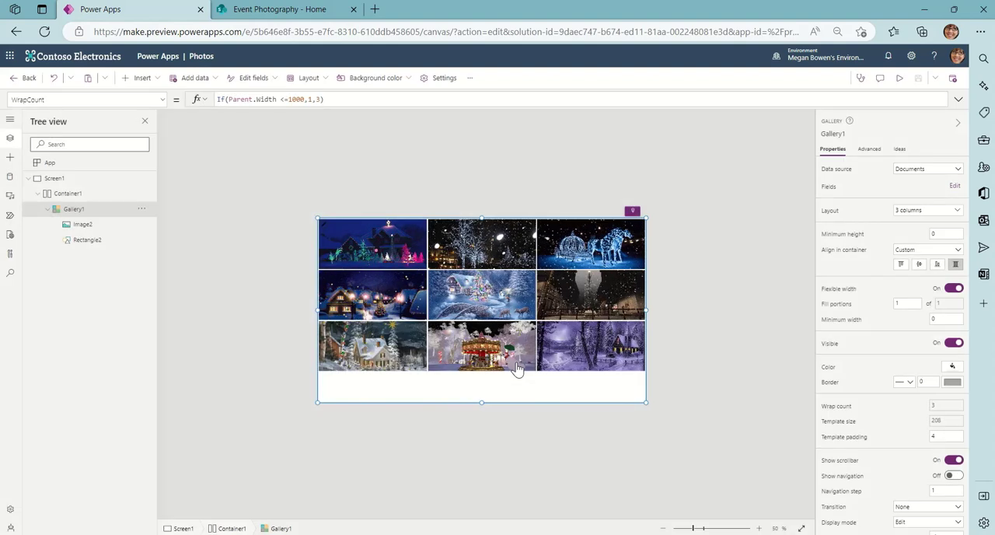
Publish this version of the Photos page once more and leave the page editor to return to the 25 Days solution.
{"action": "left_click", "coordinate": [953, 80]}
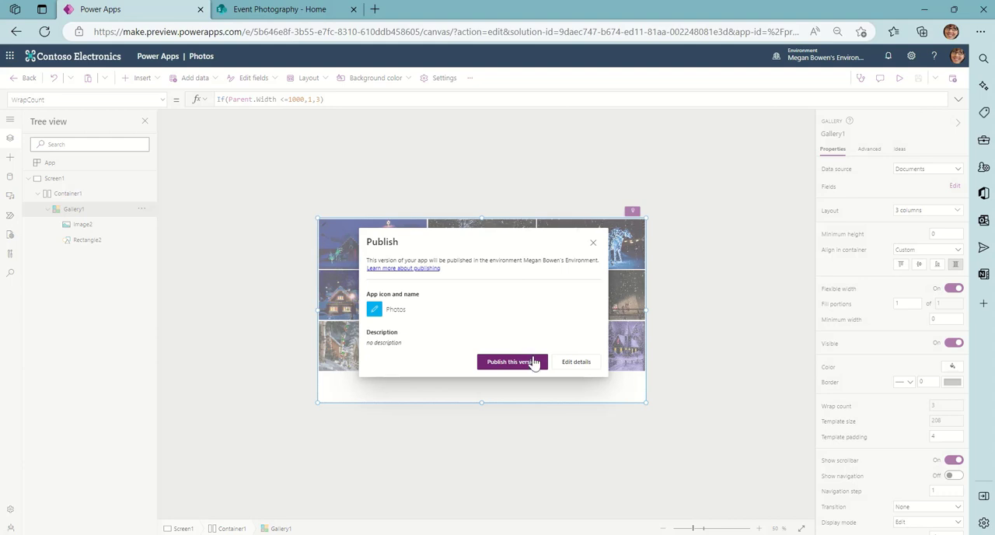
{"action": "left_click", "coordinate": [524, 363]}
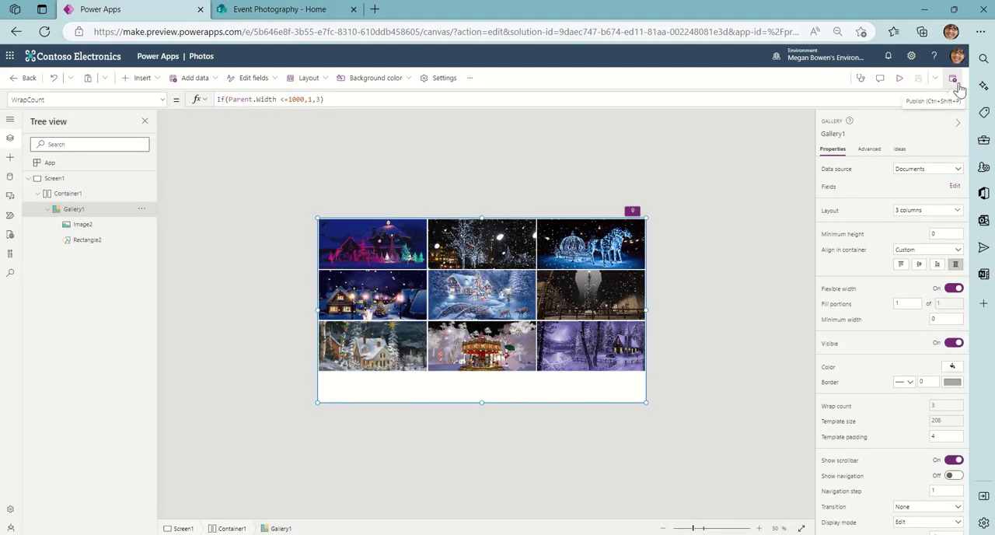
{"action": "left_click", "coordinate": [28, 79]}
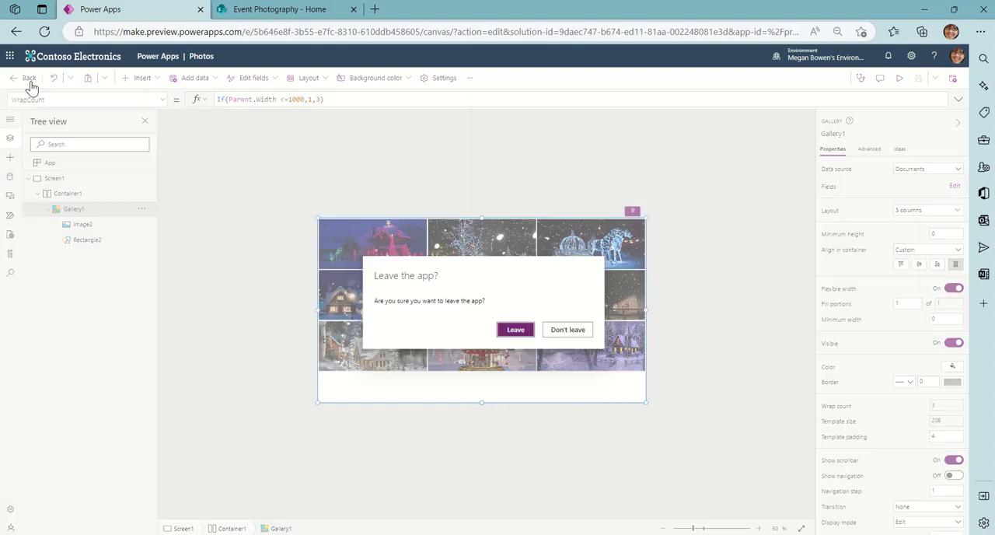
{"action": "left_click", "coordinate": [514, 331]}
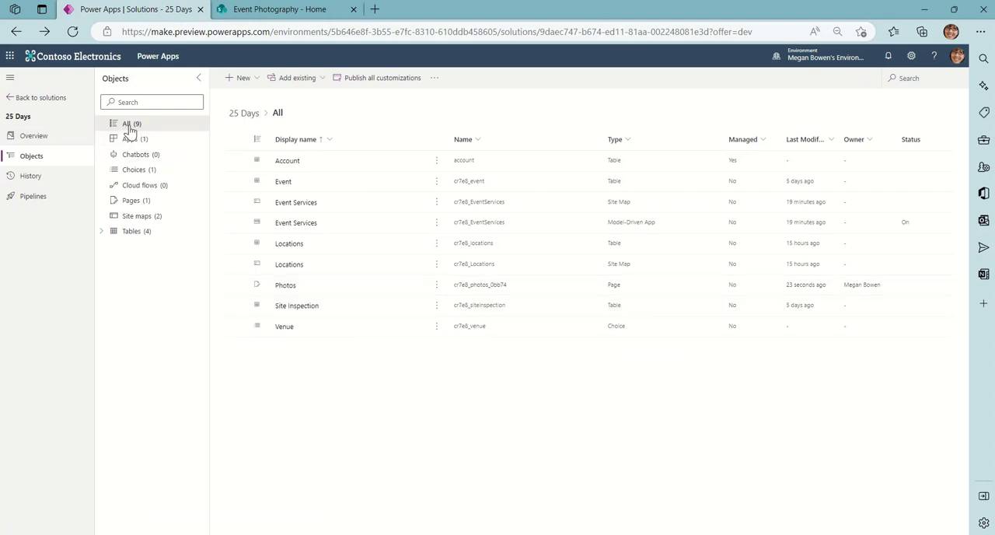
Open the Event Services model-driven app for editing and add the existing custom page Photos to it, shown in navigation.
{"action": "left_click", "coordinate": [437, 223]}
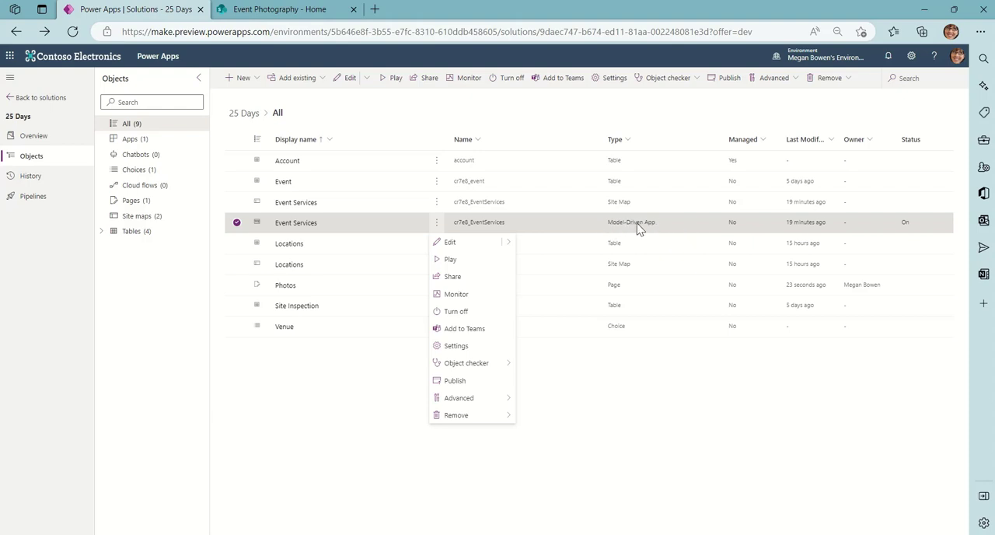
{"action": "left_click", "coordinate": [449, 244]}
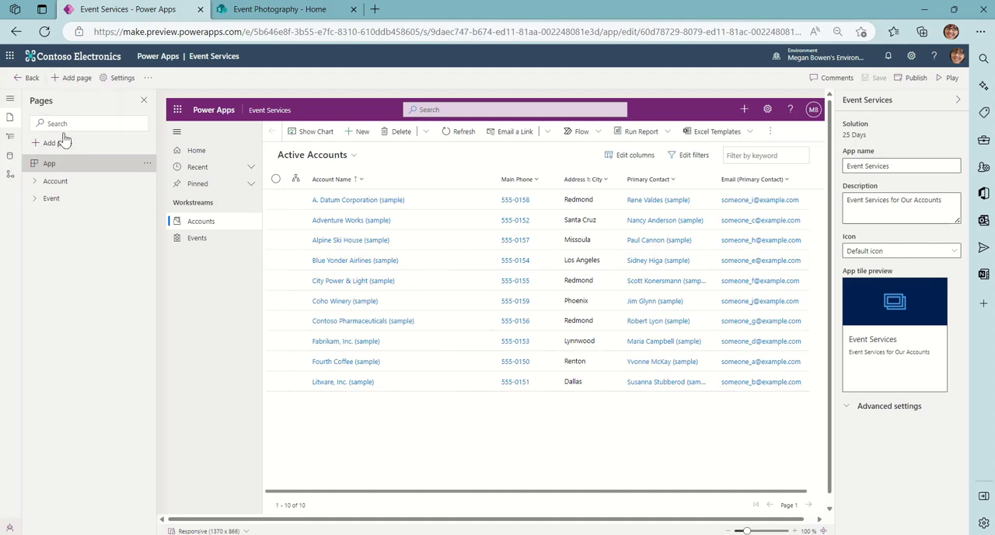
{"action": "left_click", "coordinate": [78, 80]}
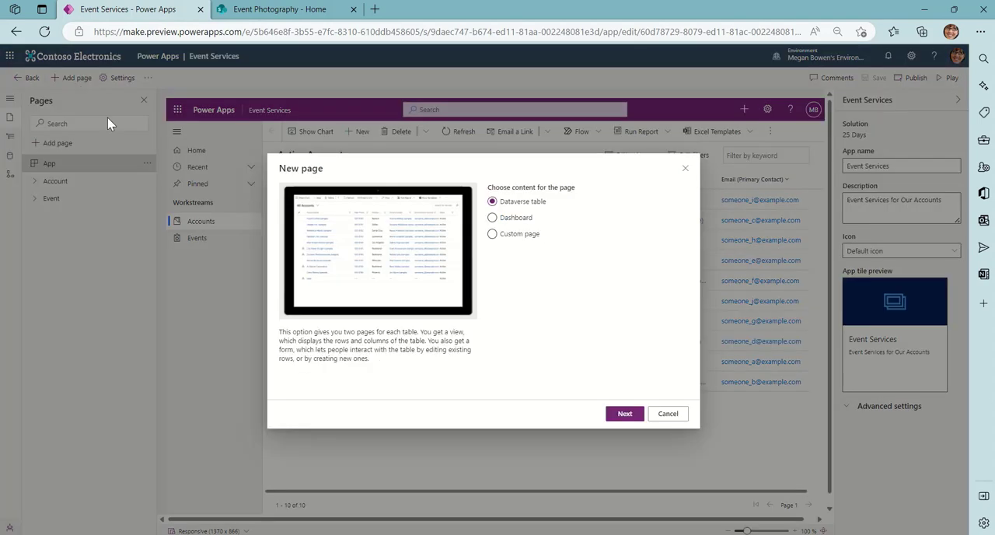
{"action": "left_click", "coordinate": [525, 242]}
{"action": "left_click", "coordinate": [625, 414]}
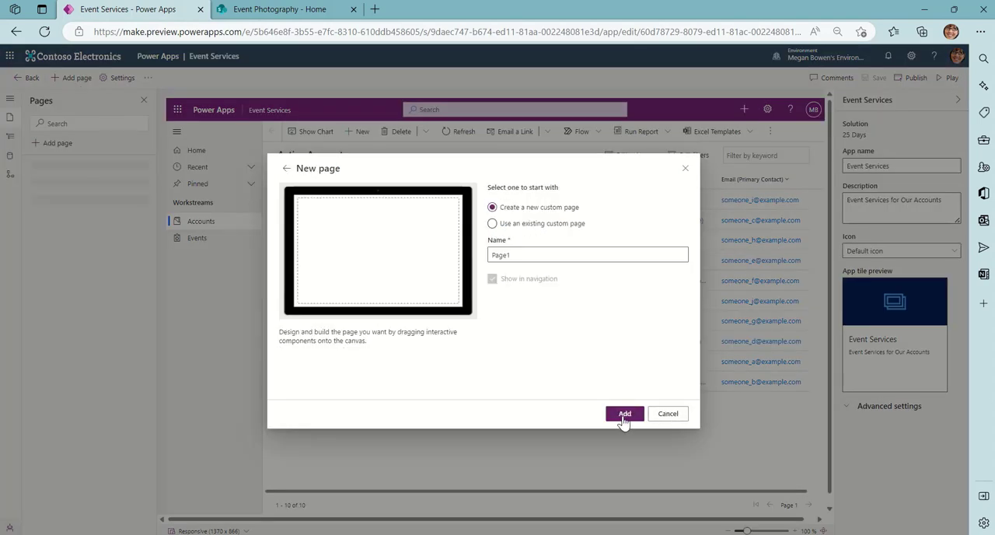
{"action": "left_click", "coordinate": [493, 225]}
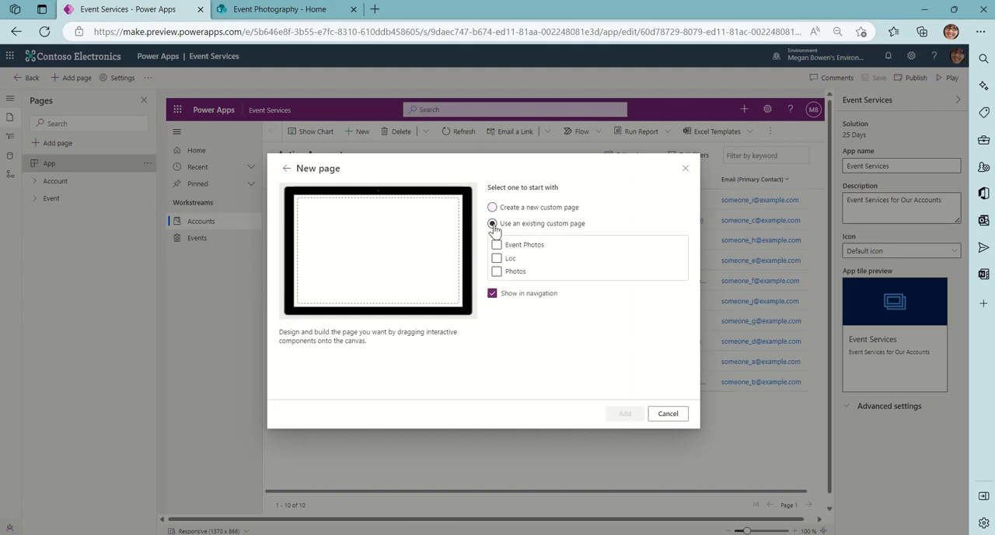
{"action": "left_click", "coordinate": [496, 272]}
{"action": "left_click", "coordinate": [622, 413]}
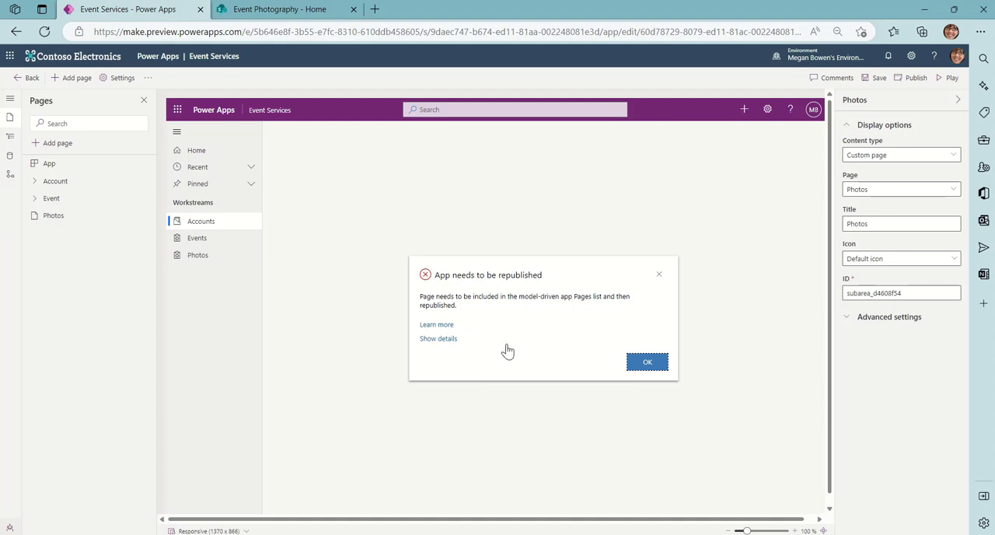
Save and publish the Event Services app with its added Photos page.
{"action": "left_click", "coordinate": [648, 365]}
{"action": "left_click", "coordinate": [881, 80]}
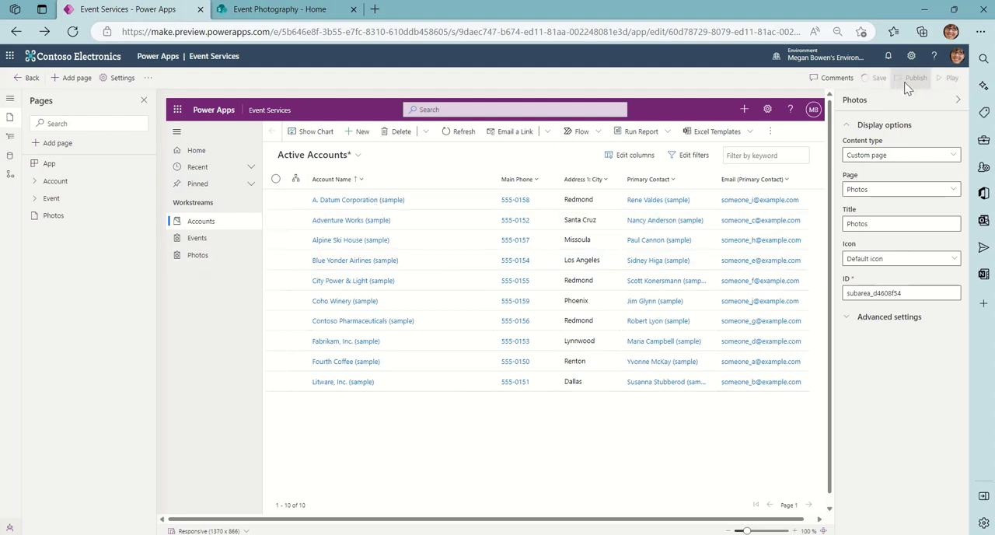
{"action": "left_click", "coordinate": [914, 87]}
Play the Event Services app and check its Photos, Events and Accounts pages, ending on the Photos gallery.
{"action": "left_click", "coordinate": [949, 78]}
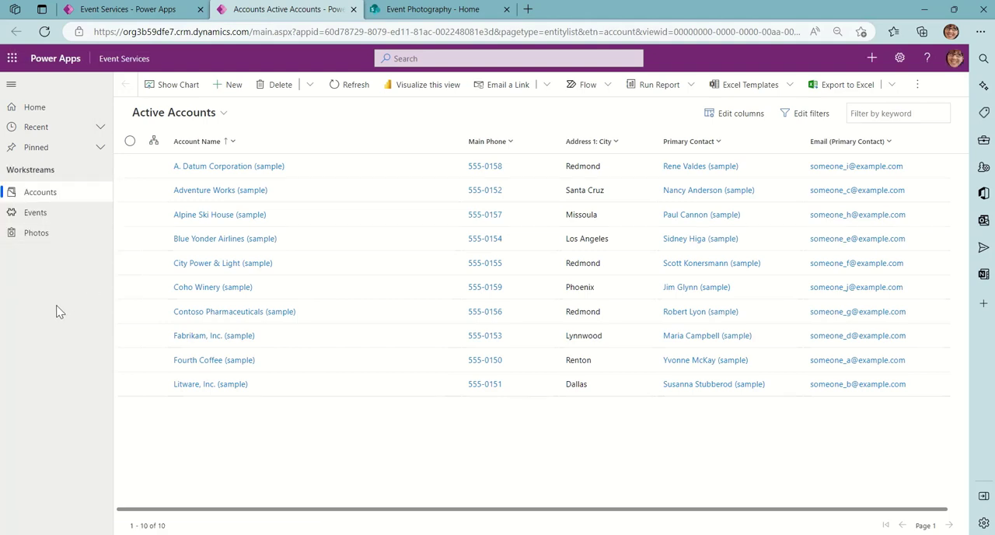
{"action": "left_click", "coordinate": [53, 240]}
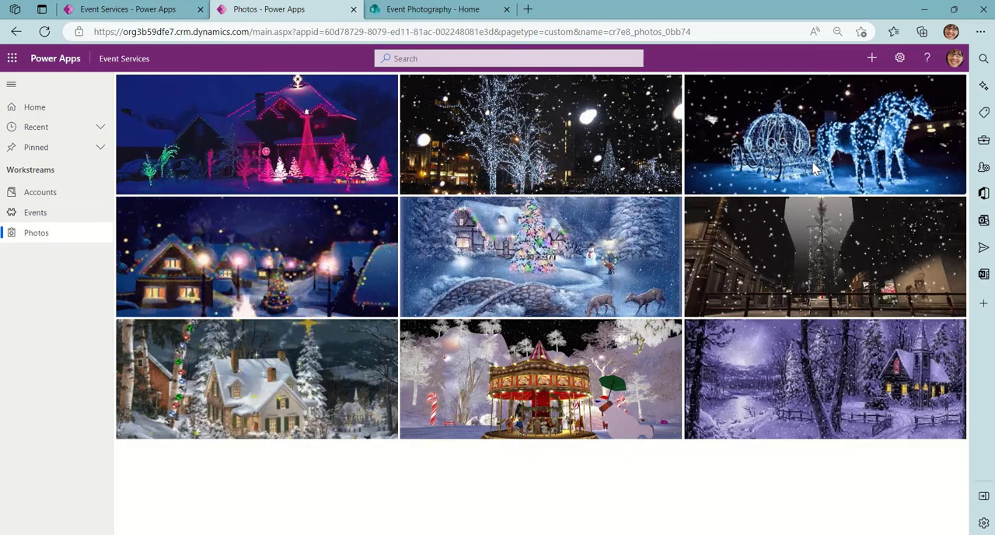
{"action": "left_click", "coordinate": [56, 213]}
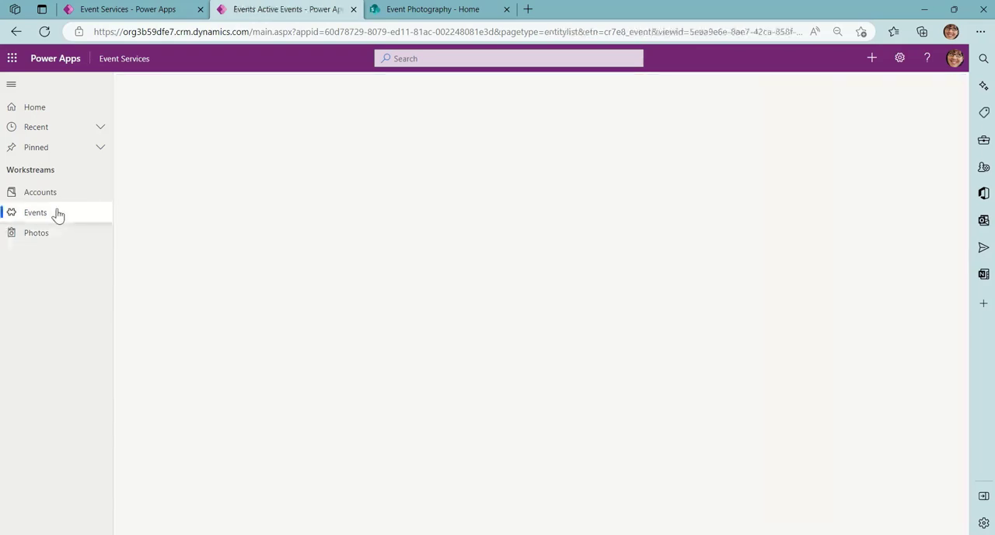
{"action": "left_click", "coordinate": [62, 200]}
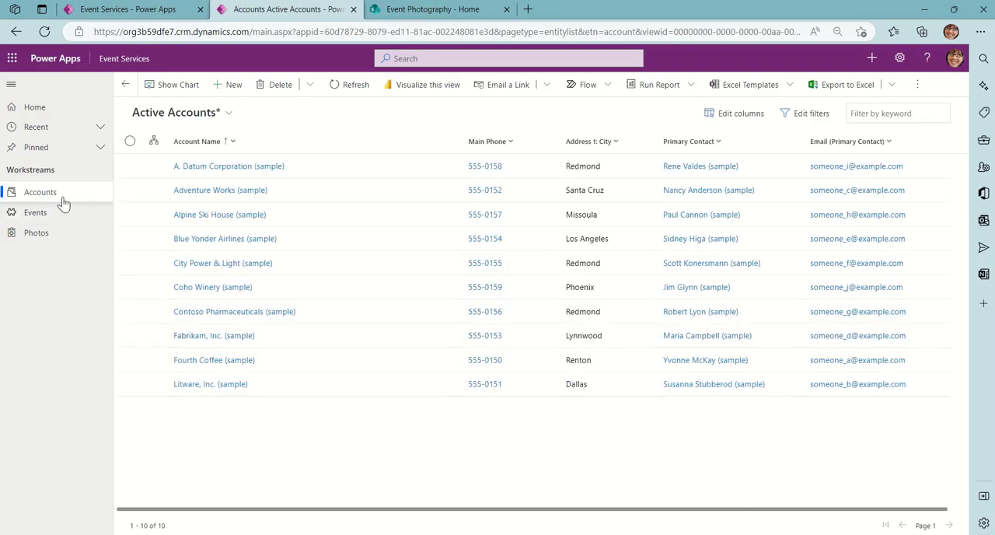
{"action": "left_click", "coordinate": [53, 238]}
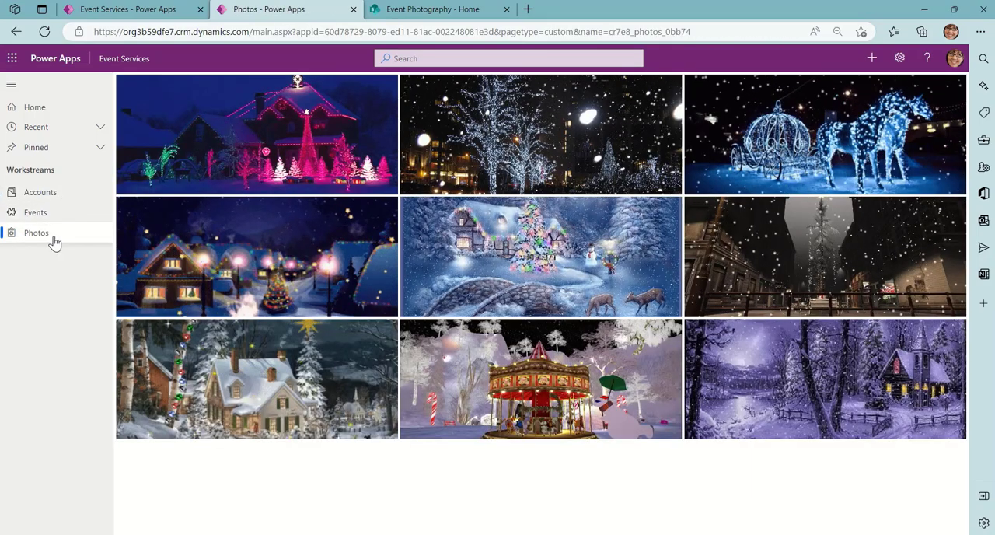